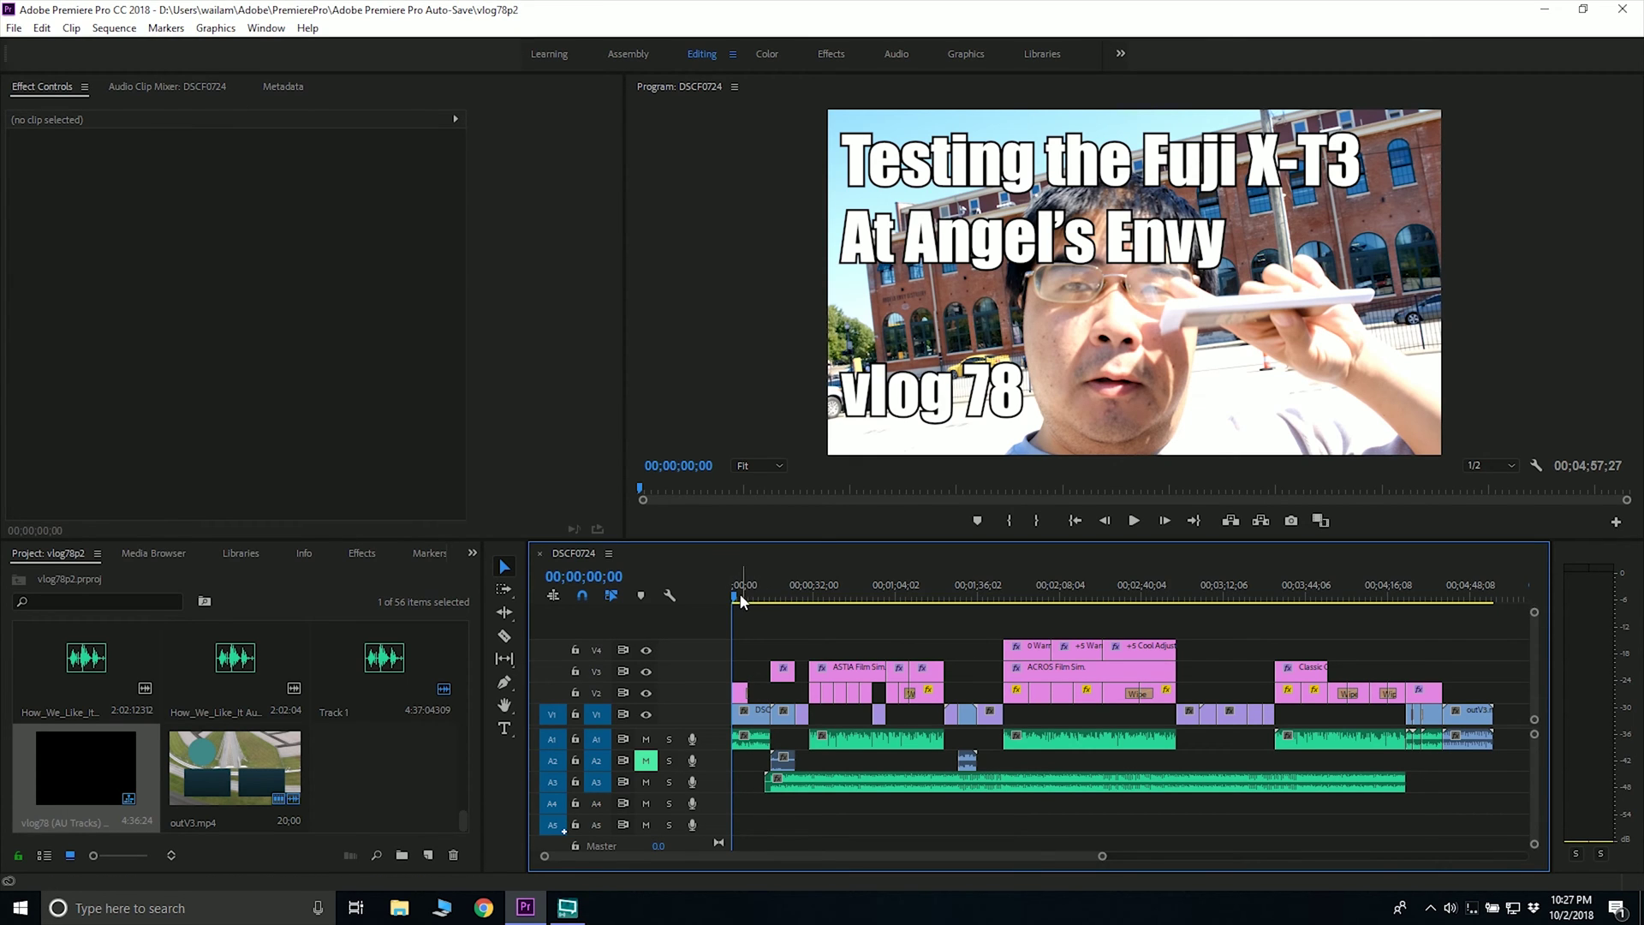
# - Play the vlog from about 00;00;24;02, stop at 00;00;30;12, and select the A3 Track 1 music clip
pyautogui.moveTo(765, 590); pyautogui.dragTo(808, 609)
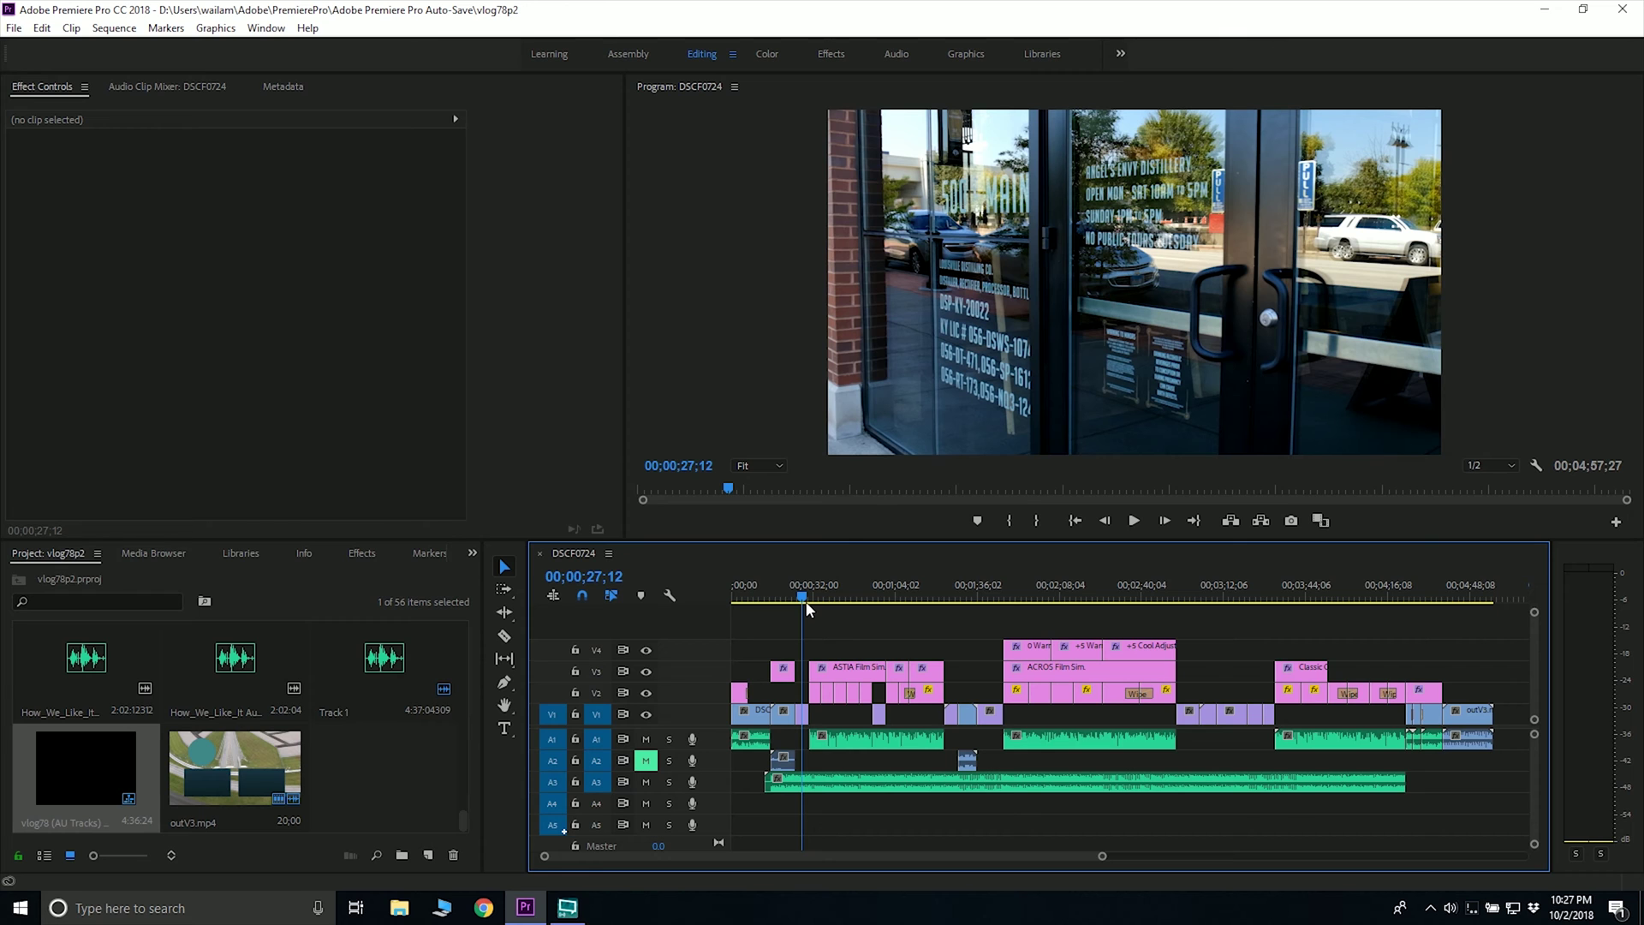
pyautogui.press('space')
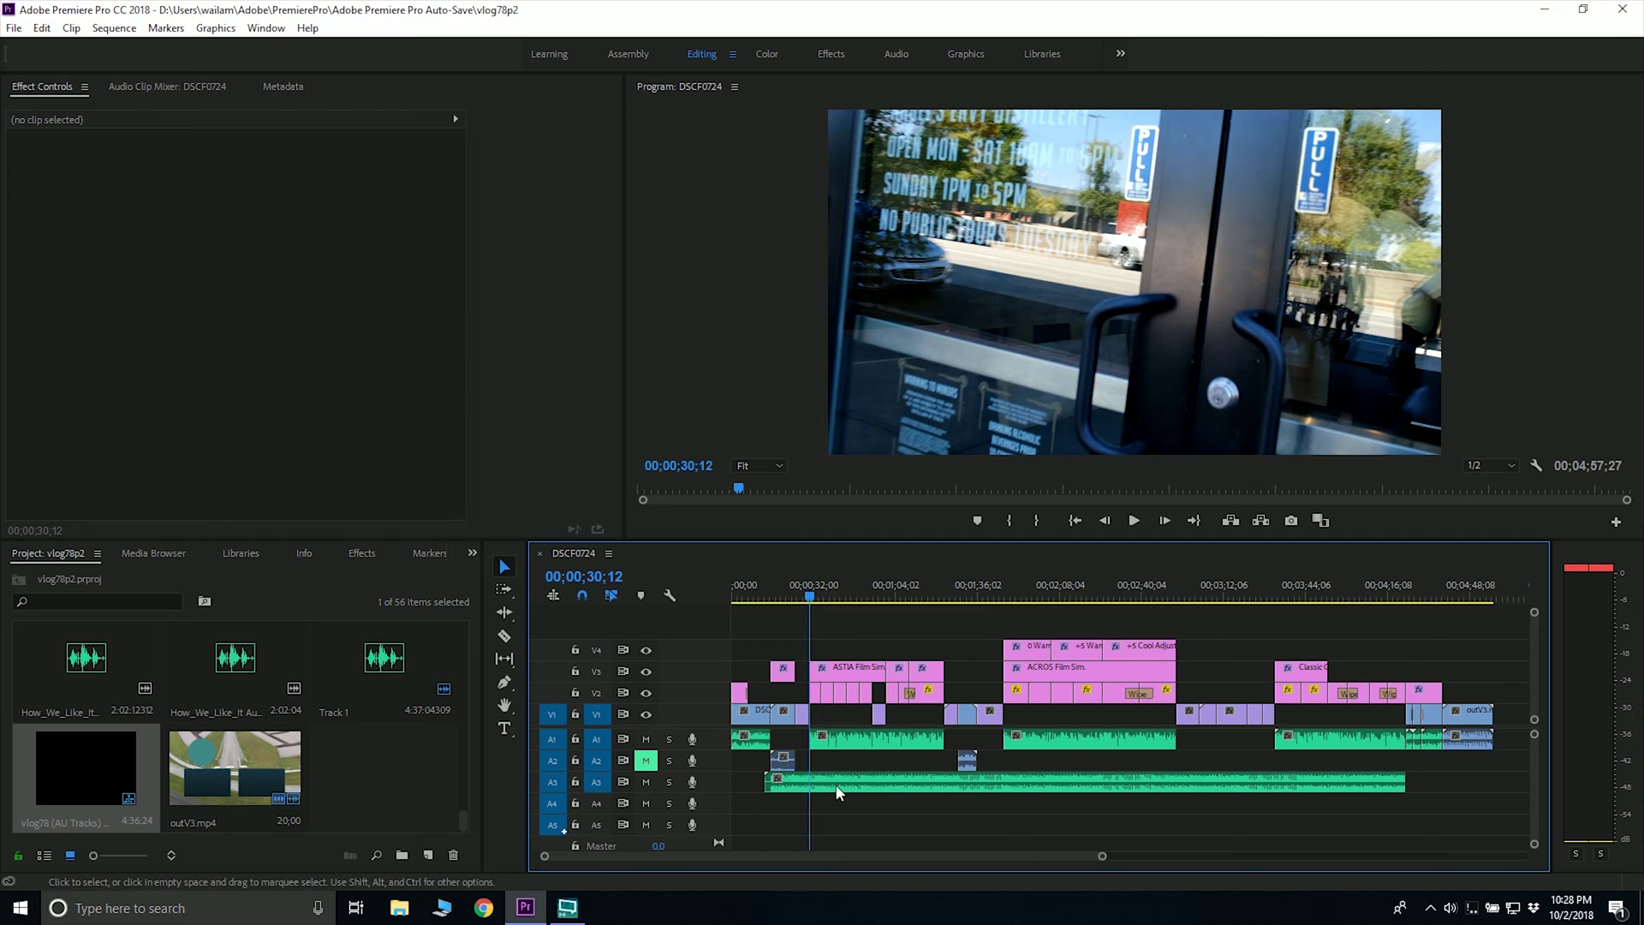
pyautogui.click(837, 792)
# - Split the A3 Track 1 music at 00;00;30;12 and 00;01;22;17, then deselect it
pyautogui.hotkey('ctrl', 'k')
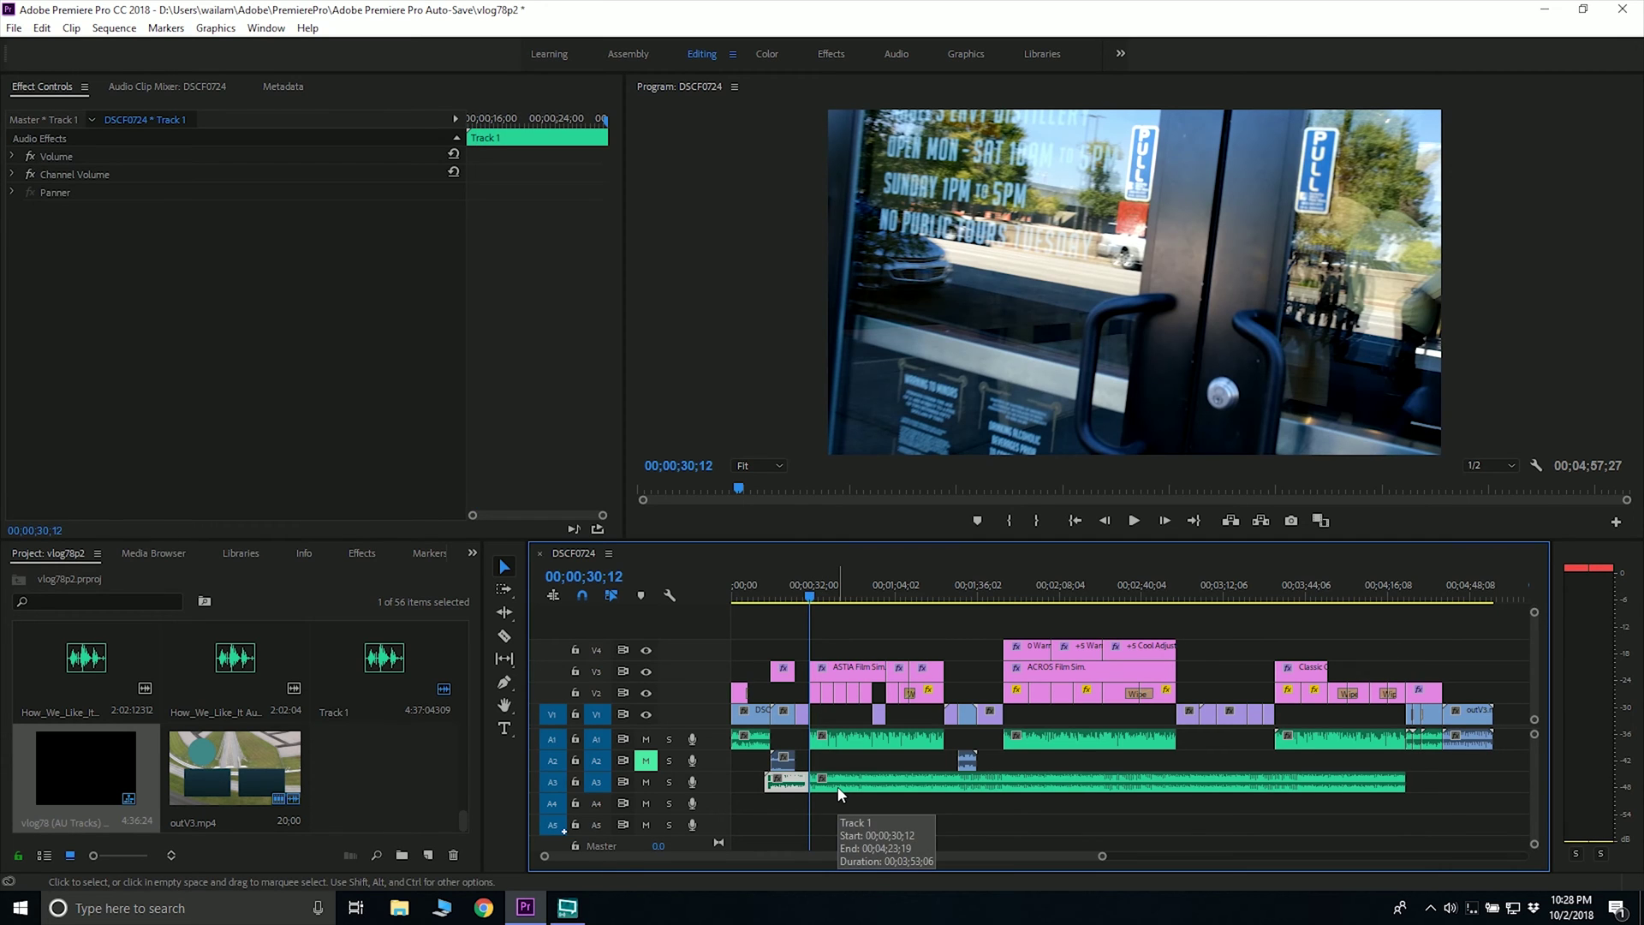
pyautogui.moveTo(942, 597); pyautogui.dragTo(942, 597)
pyautogui.hotkey('ctrl', 'k')
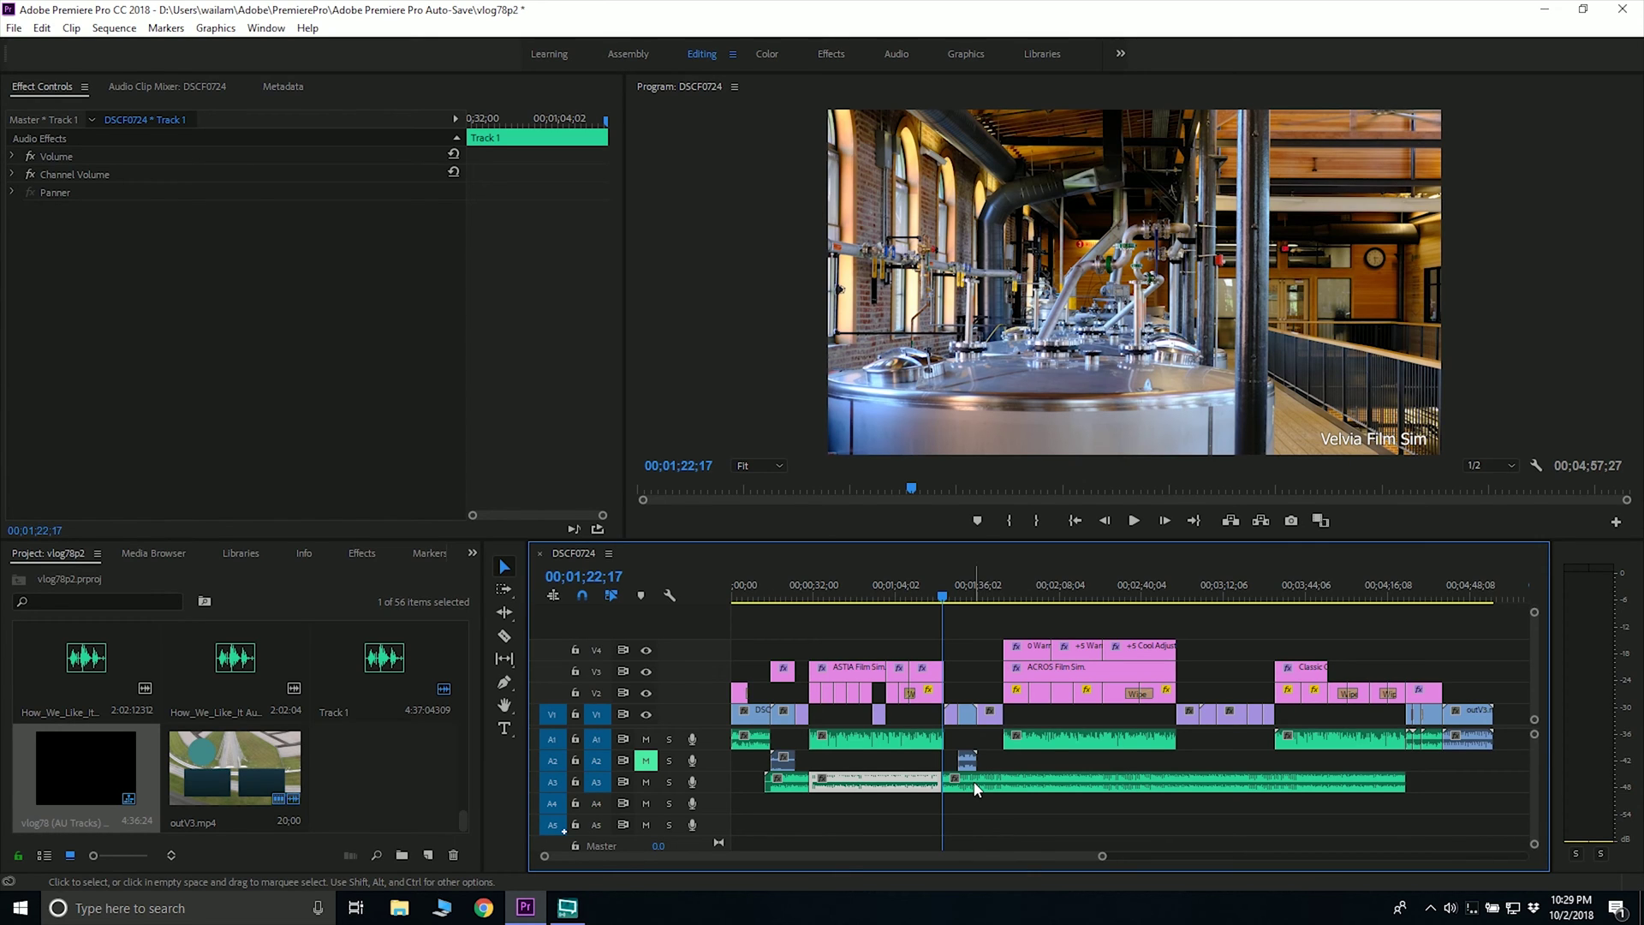
pyautogui.click(976, 805)
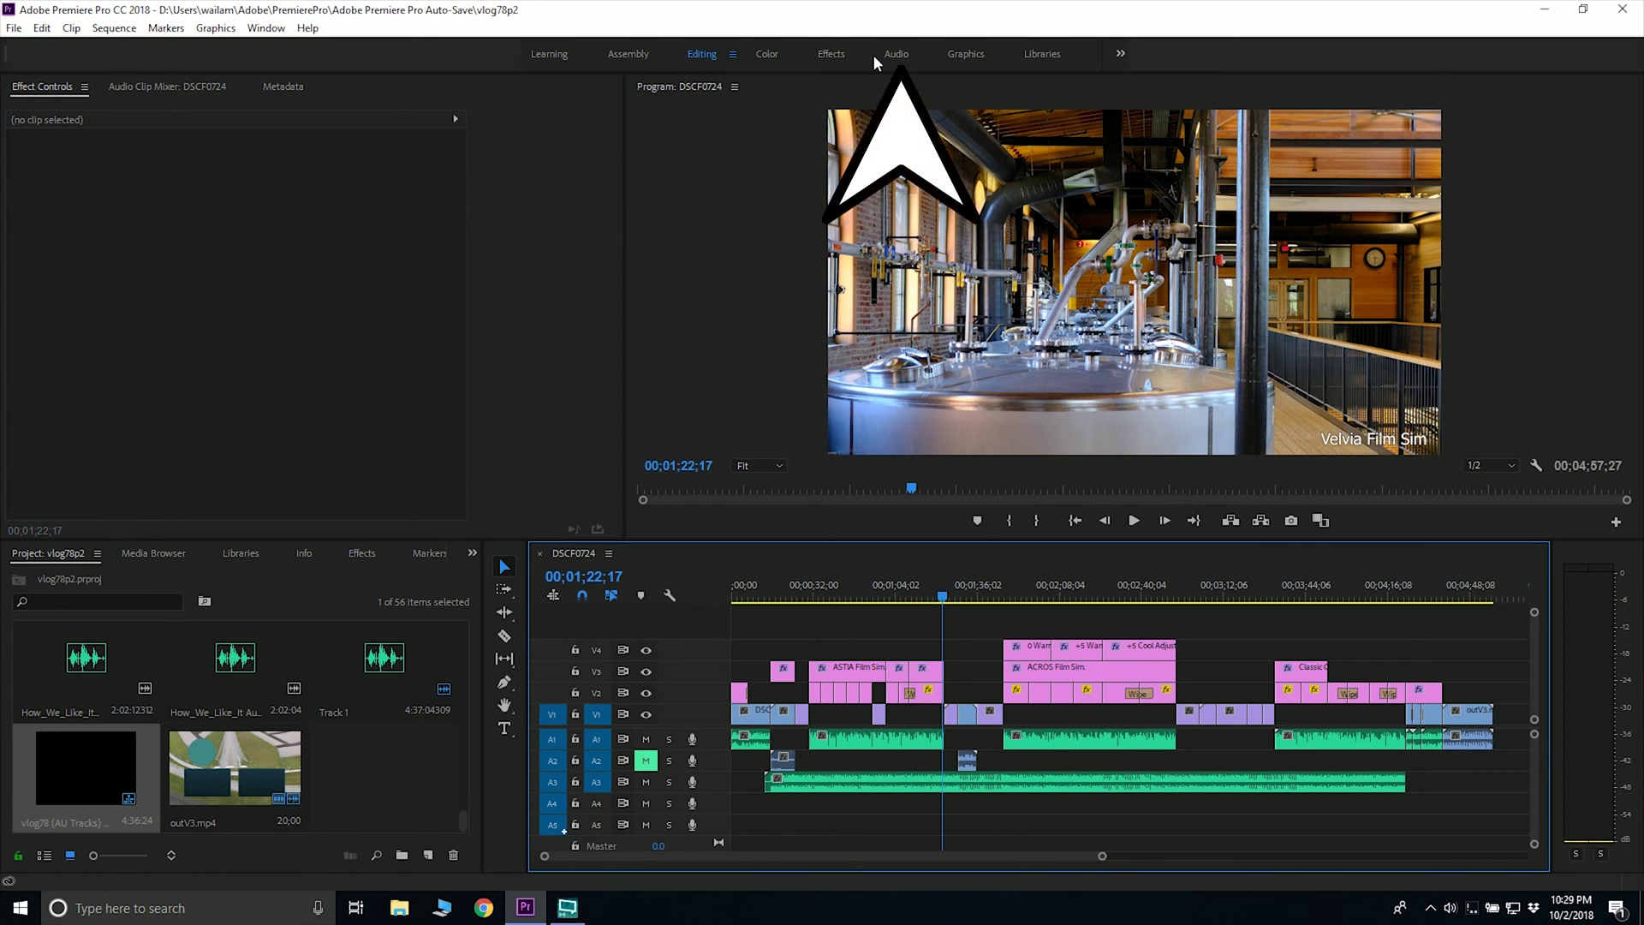
# - Use the Audio workspace with a wider Audio Clip Mixer and Timeline
pyautogui.click(899, 57)
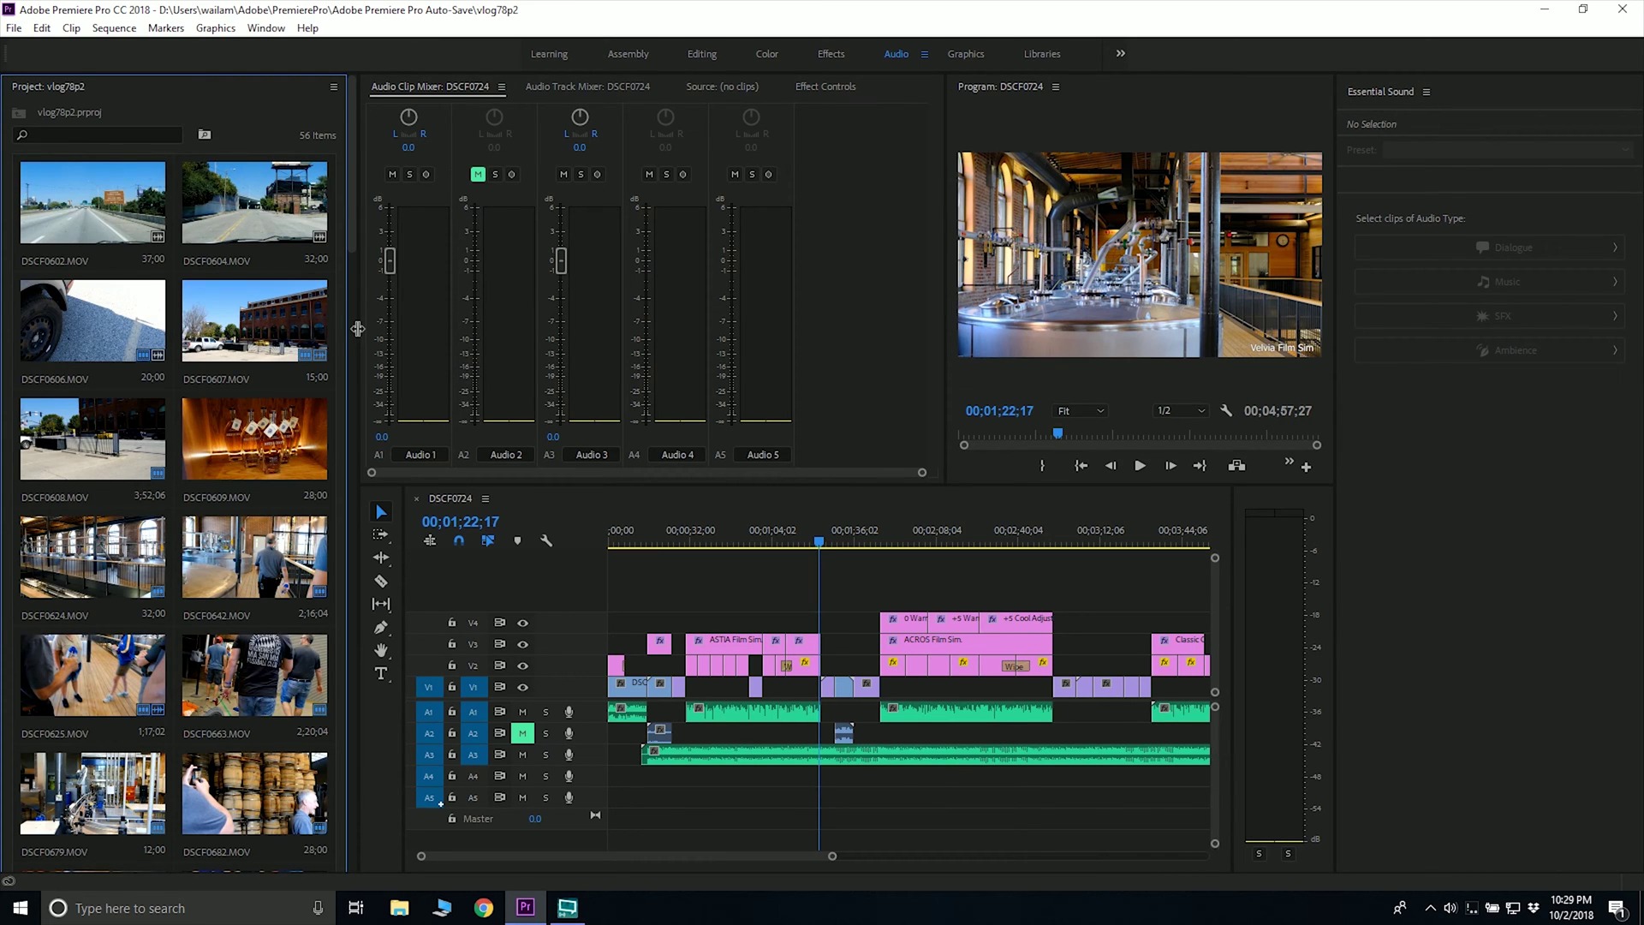
pyautogui.moveTo(348, 330); pyautogui.dragTo(197, 327)
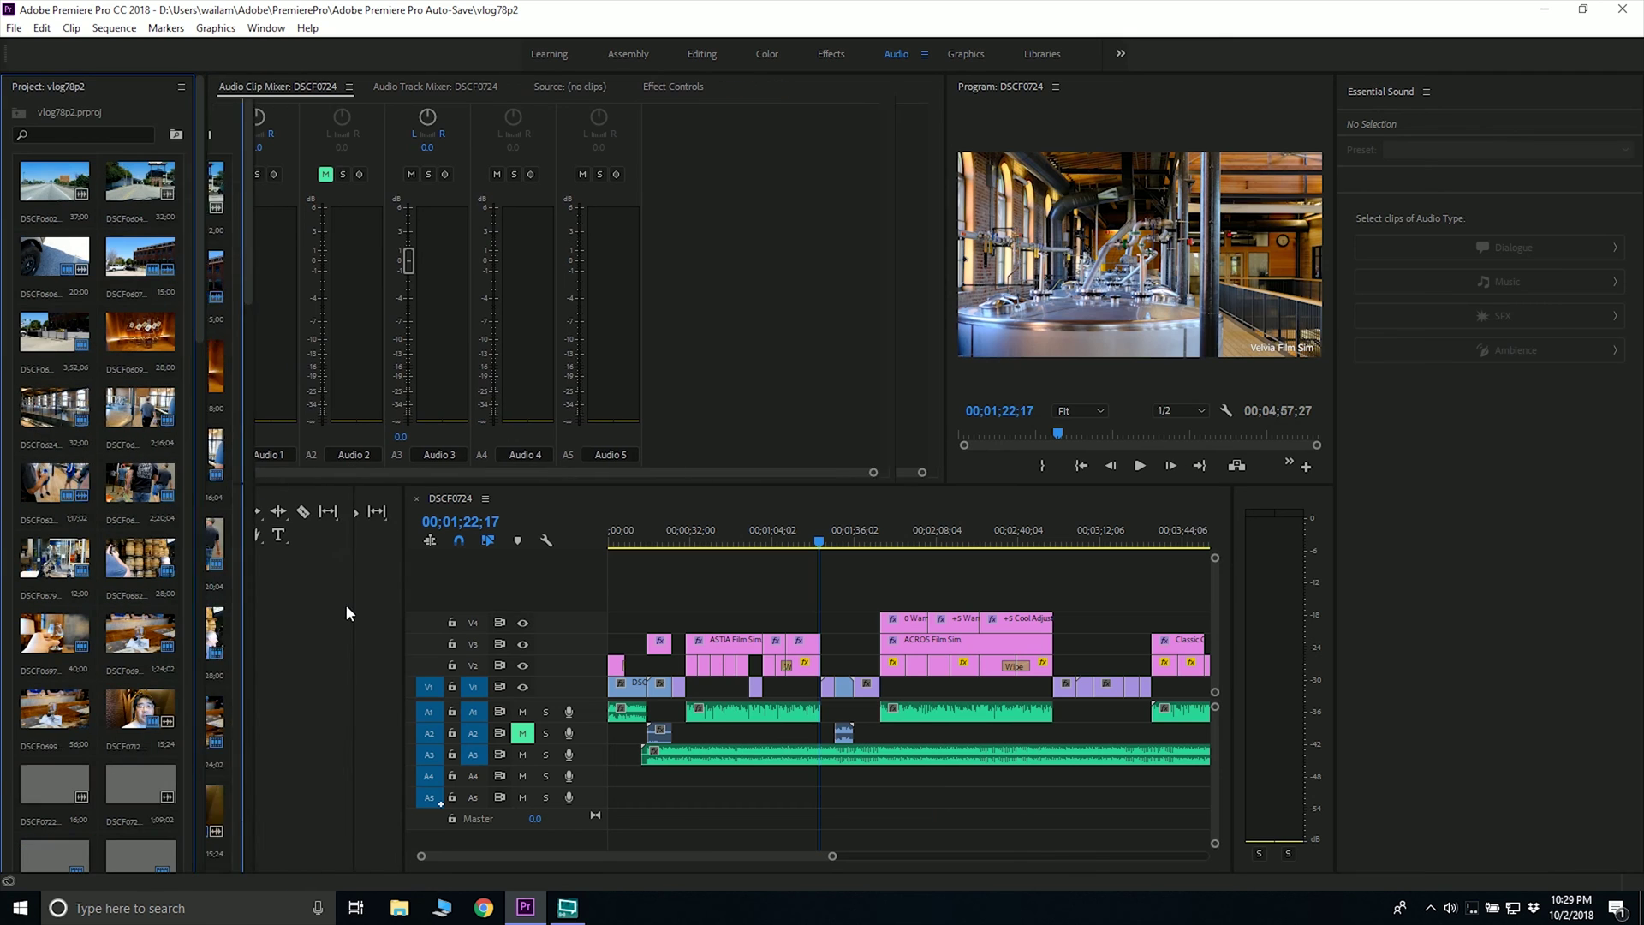
pyautogui.moveTo(403, 615); pyautogui.dragTo(258, 595)
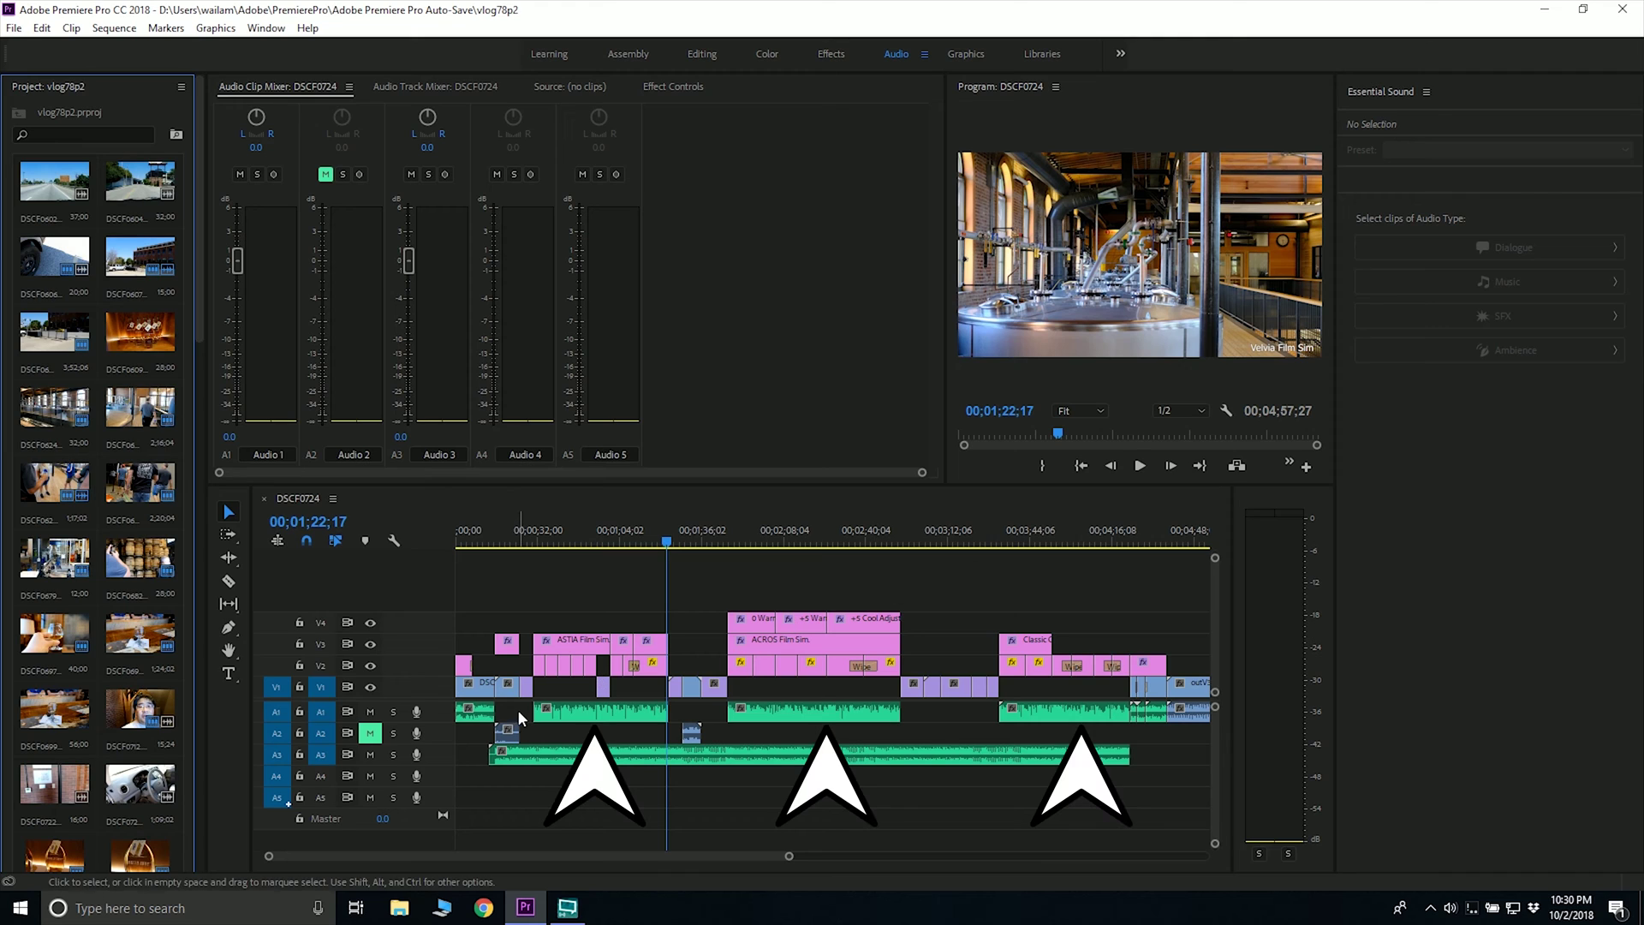
# - Select all the talking clips along A1 and assign them the Dialogue audio type
pyautogui.click(552, 709)
pyautogui.moveTo(517, 709); pyautogui.dragTo(1067, 720)
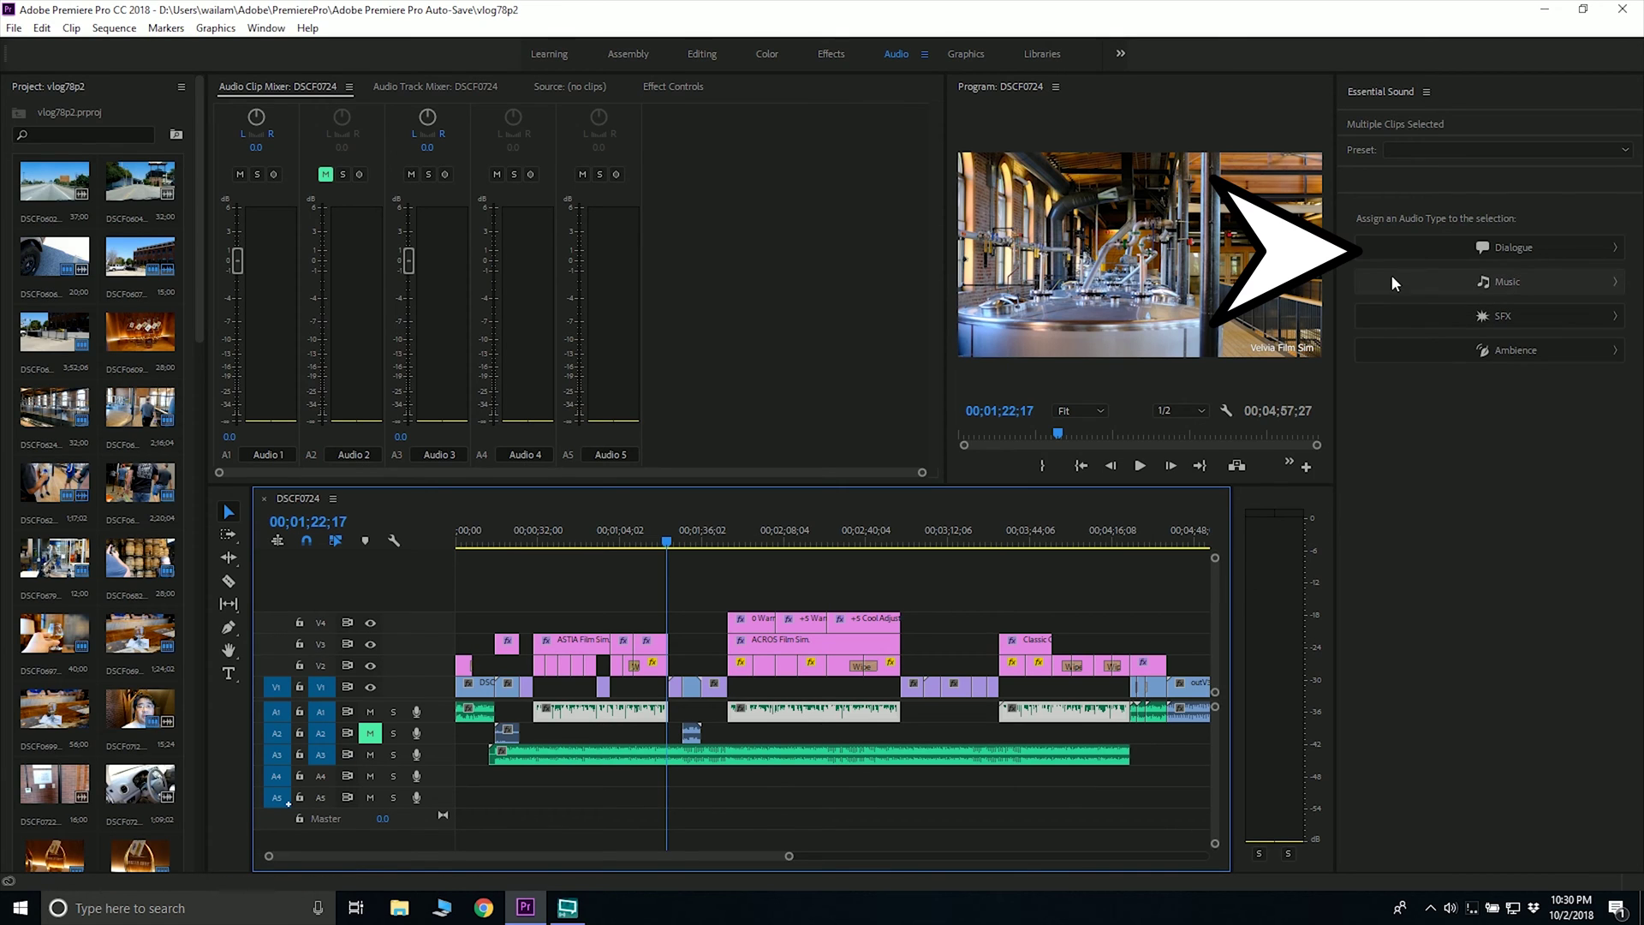
pyautogui.click(1405, 247)
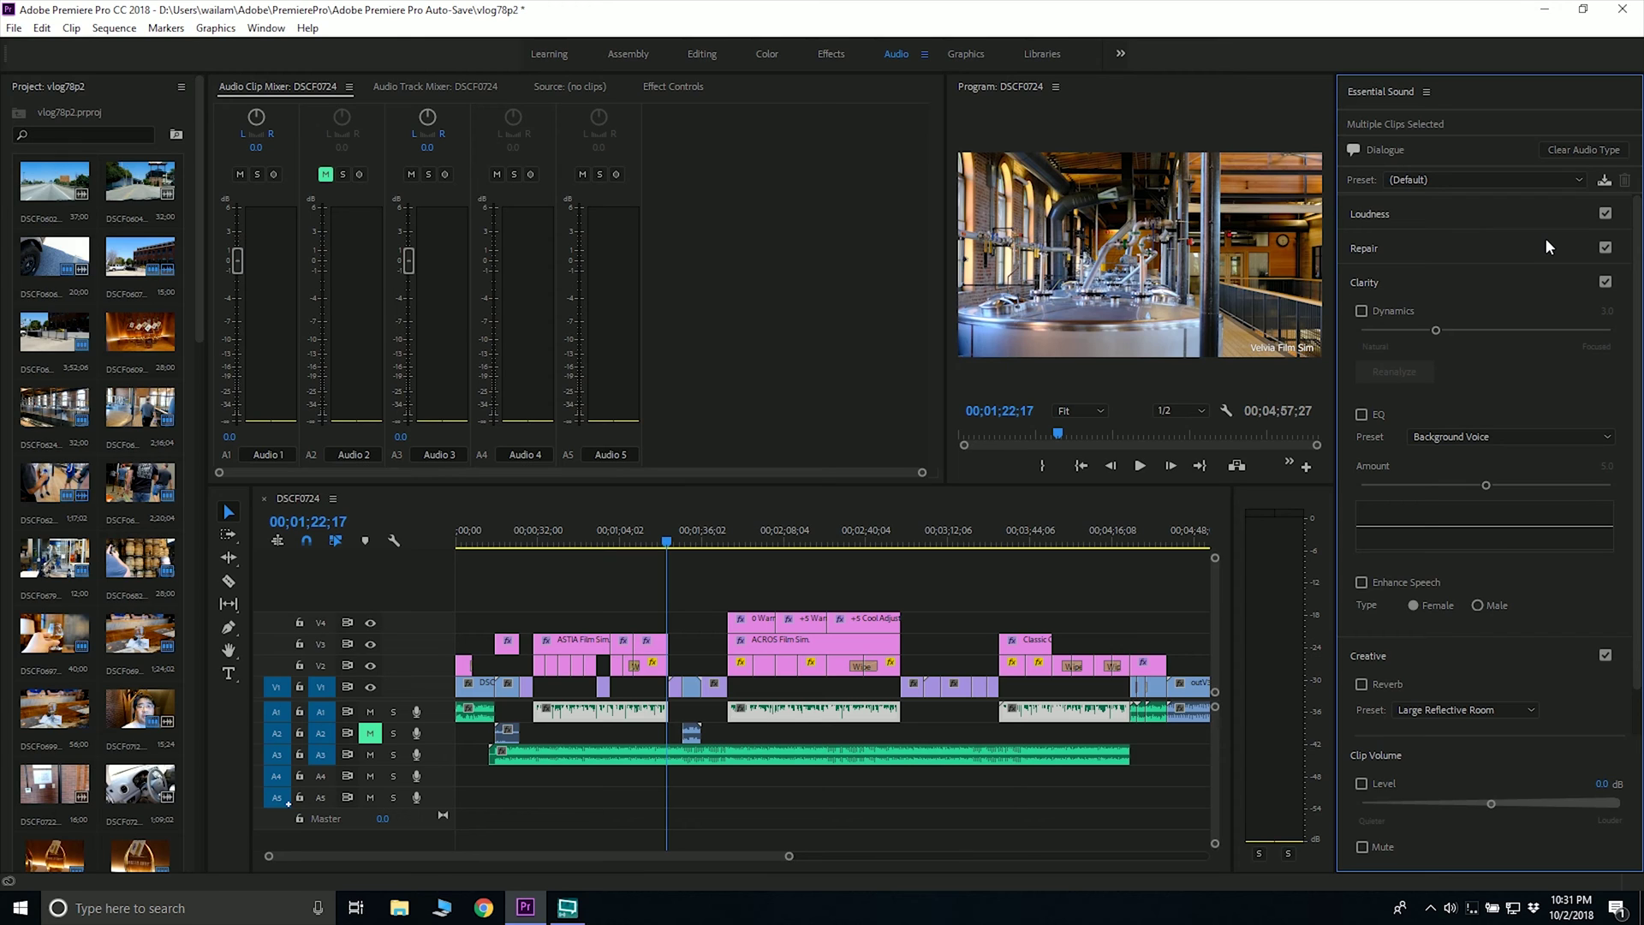
# - Turn off Loudness, Repair, Clarity and Creative for the A1 dialogue clips
pyautogui.click(1606, 213)
pyautogui.click(1606, 248)
pyautogui.click(1606, 281)
pyautogui.click(1606, 656)
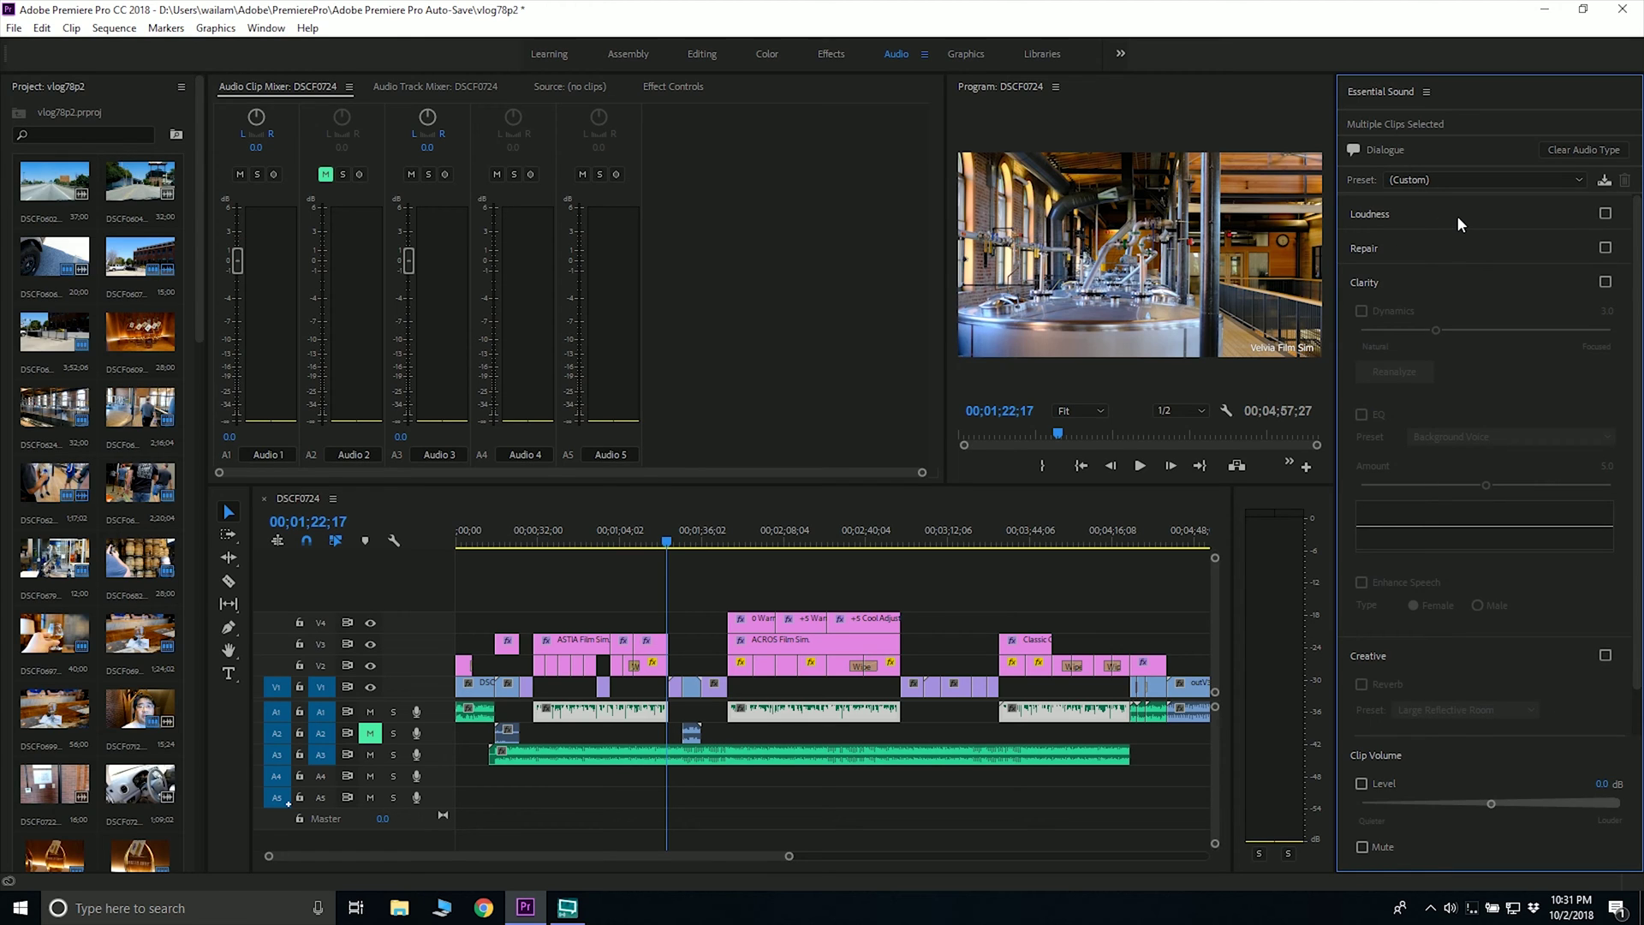
# - Review the Repair options and Dialogue presets, then clear the audio type and deselect the clips
pyautogui.click(1465, 248)
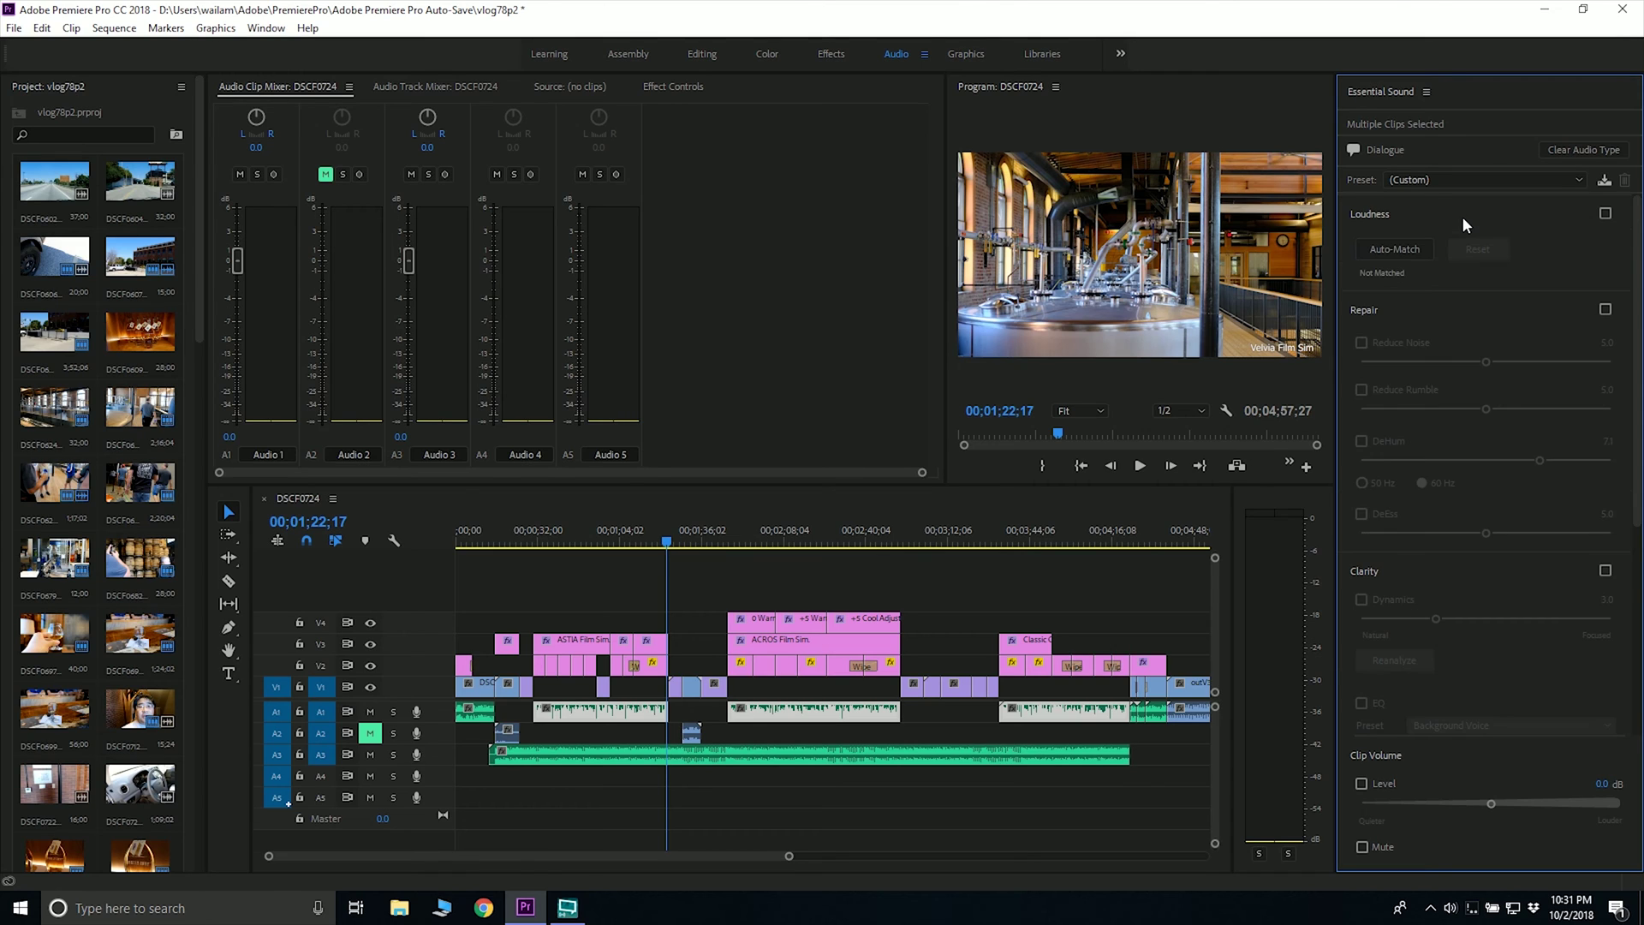
pyautogui.click(1461, 249)
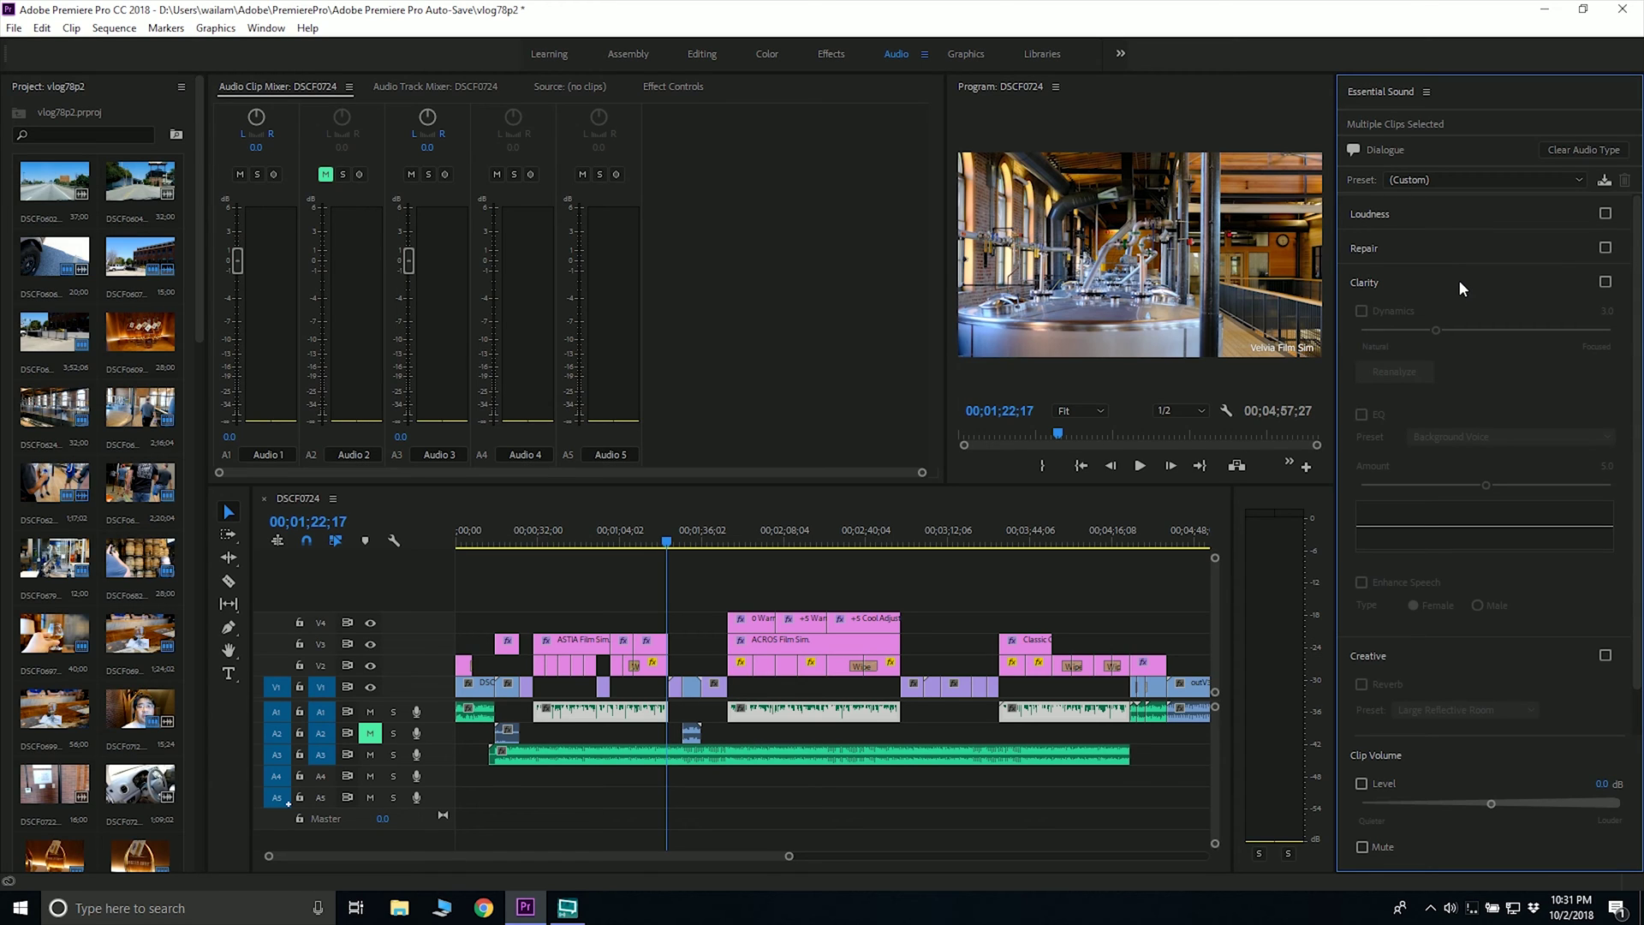
pyautogui.click(1574, 181)
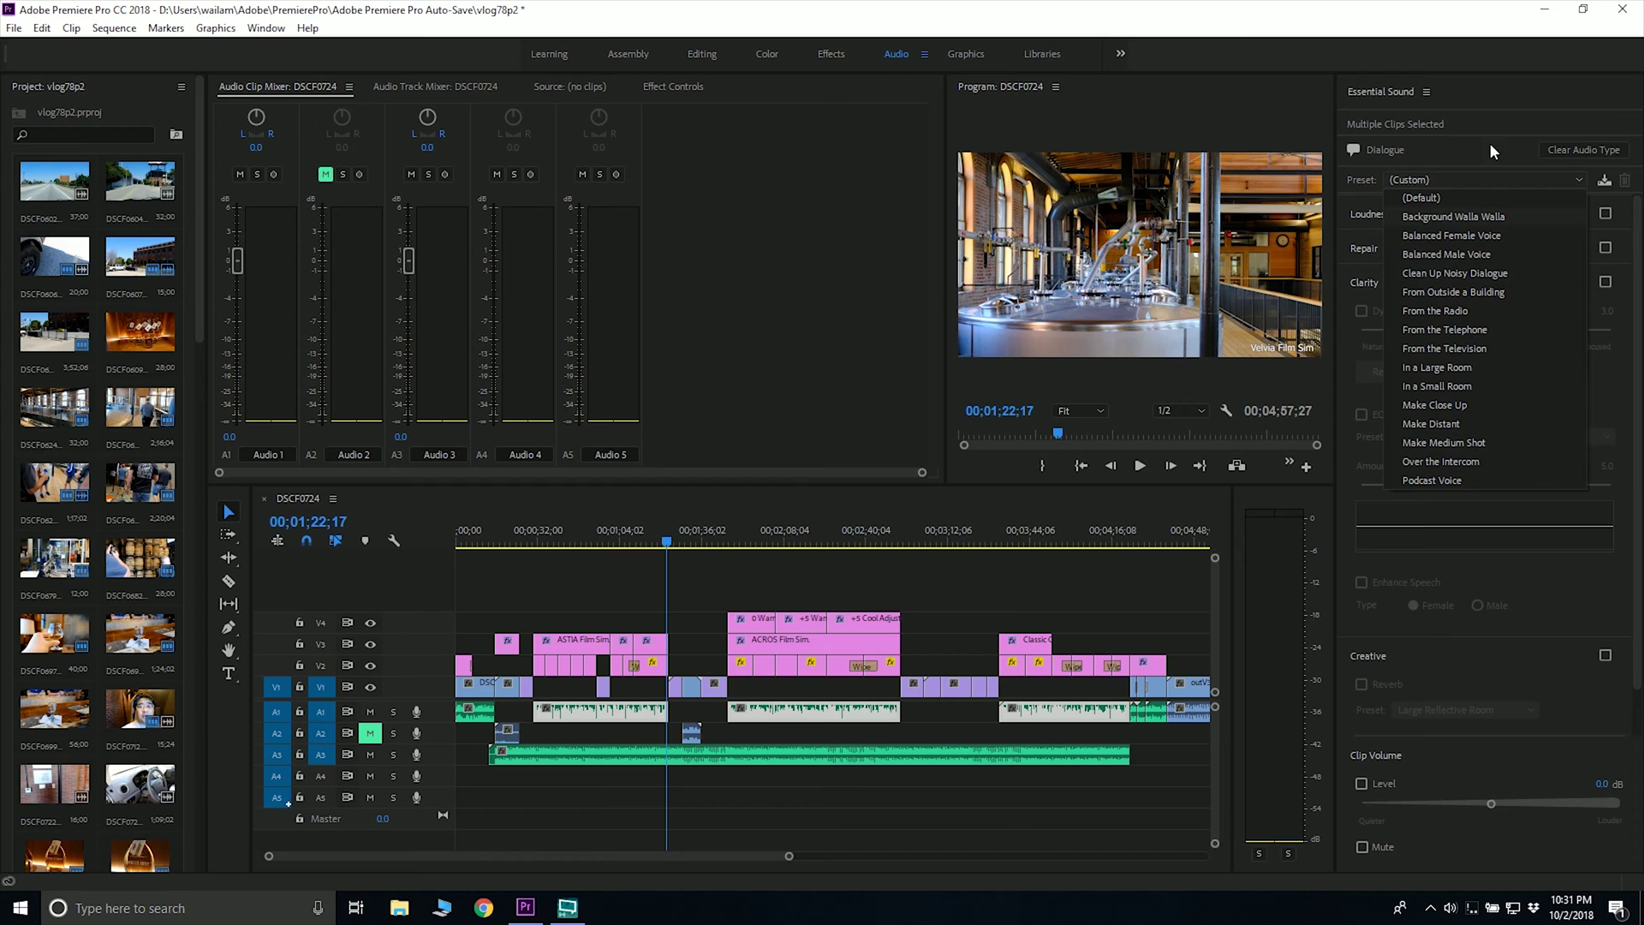
pyautogui.click(1501, 93)
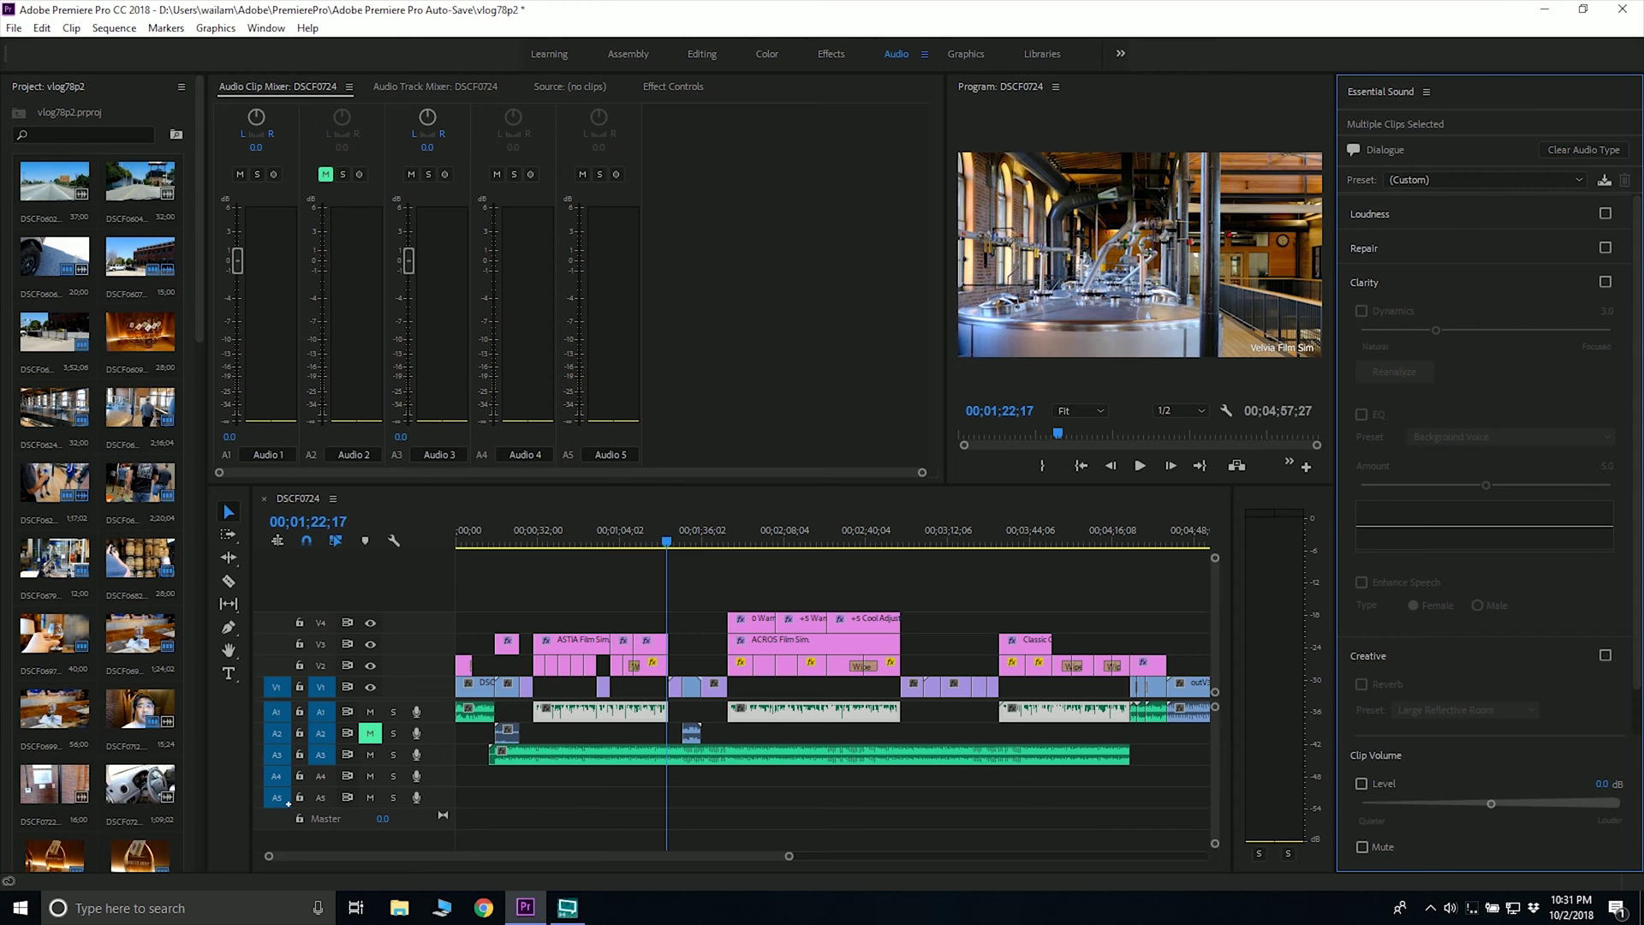
pyautogui.click(1577, 153)
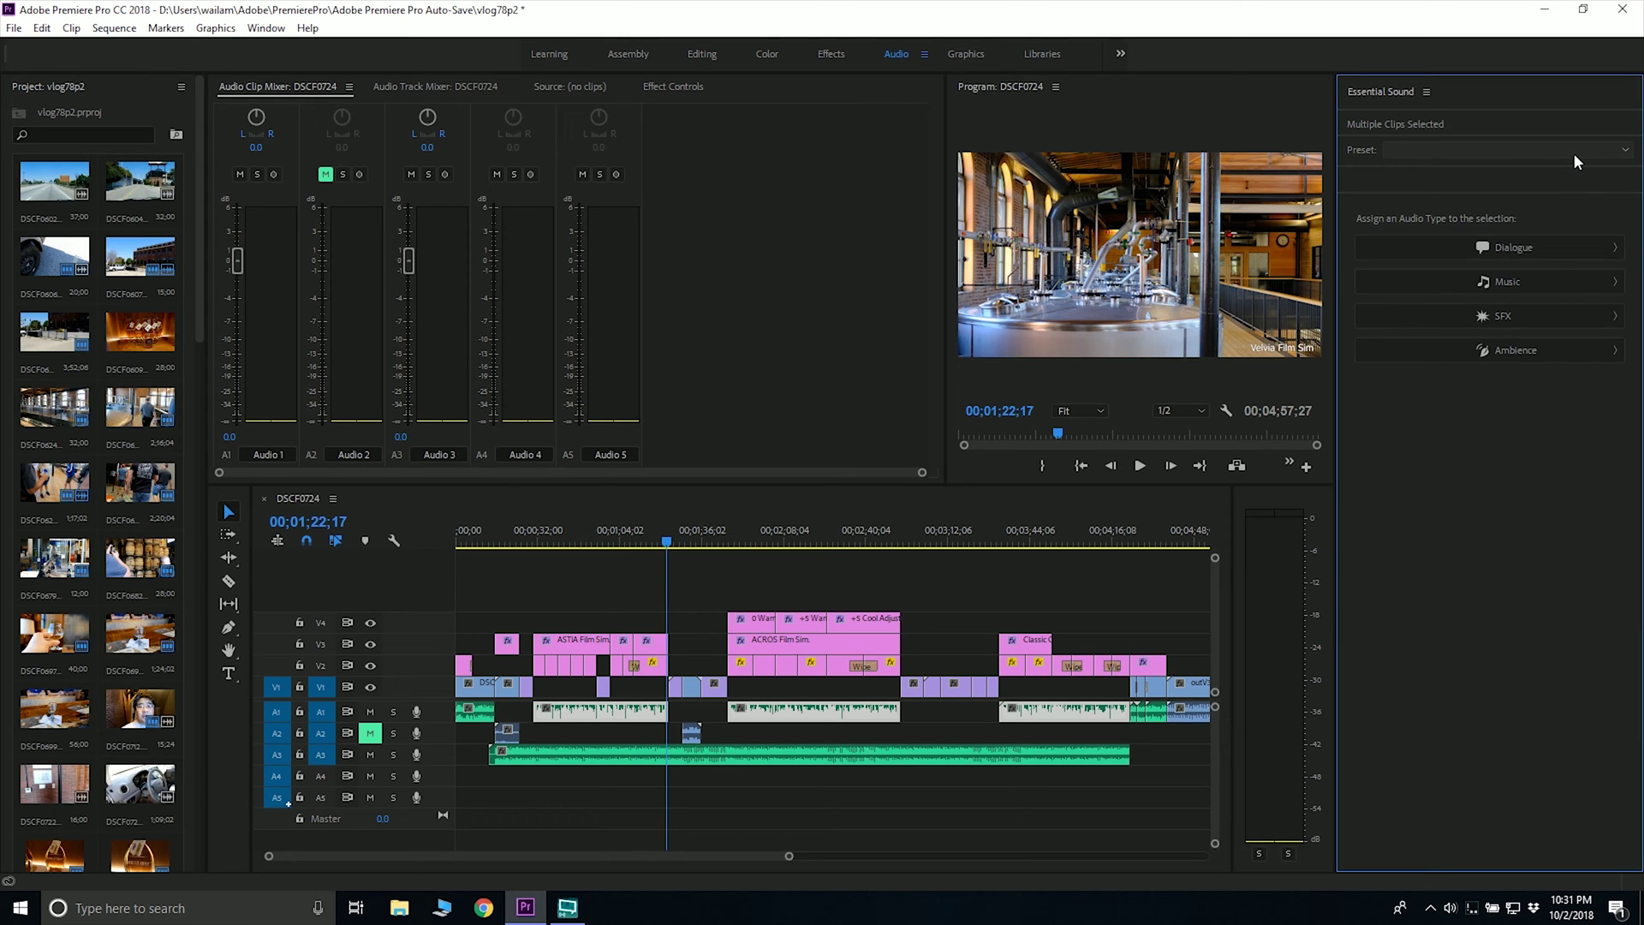
pyautogui.click(805, 809)
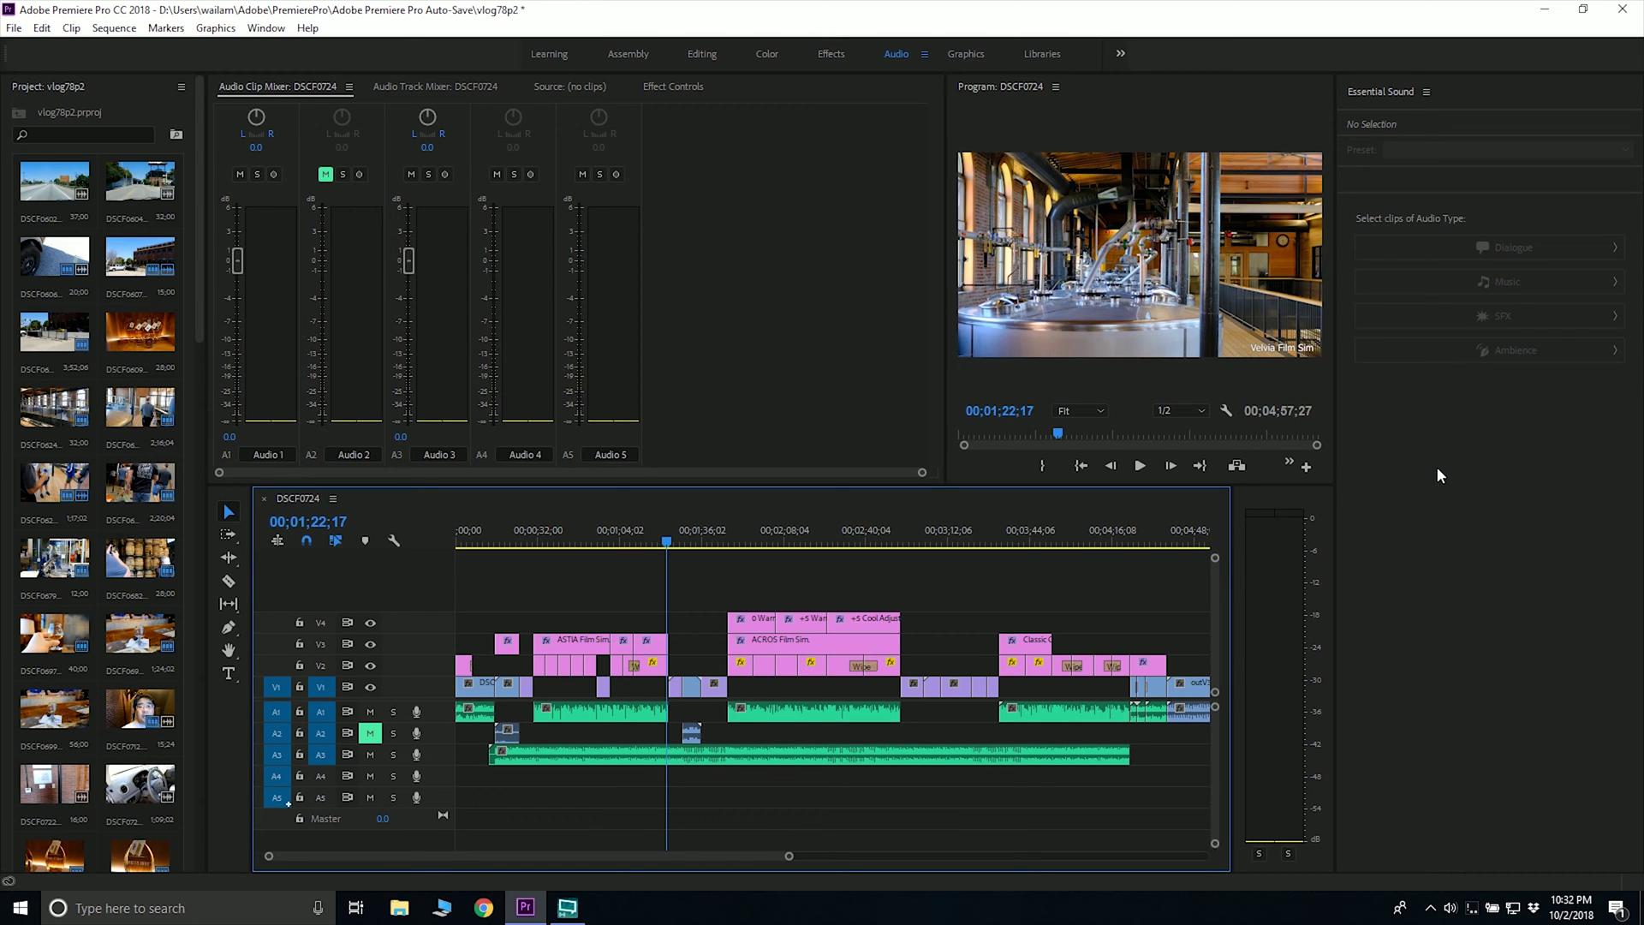
# - Tag the three A1 talking clips as Dialogue with Repair and Clarity off, giving a Custom preset
pyautogui.moveTo(505, 722); pyautogui.dragTo(1079, 730)
pyautogui.click(1508, 248)
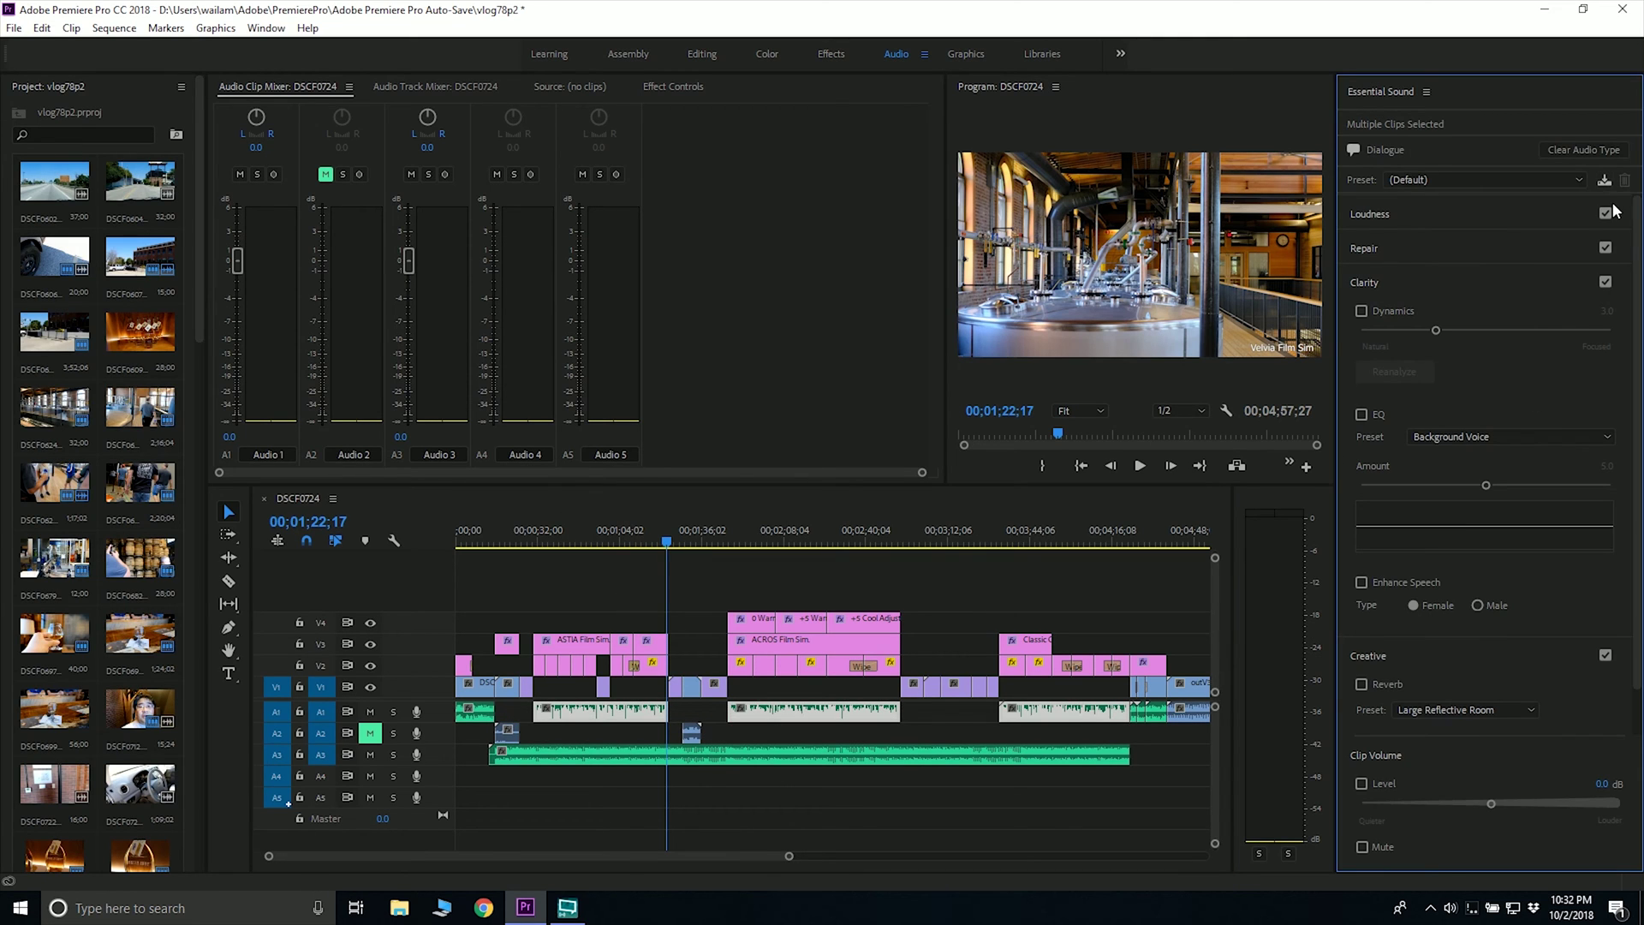
pyautogui.click(1606, 249)
pyautogui.click(1606, 248)
pyautogui.click(1606, 282)
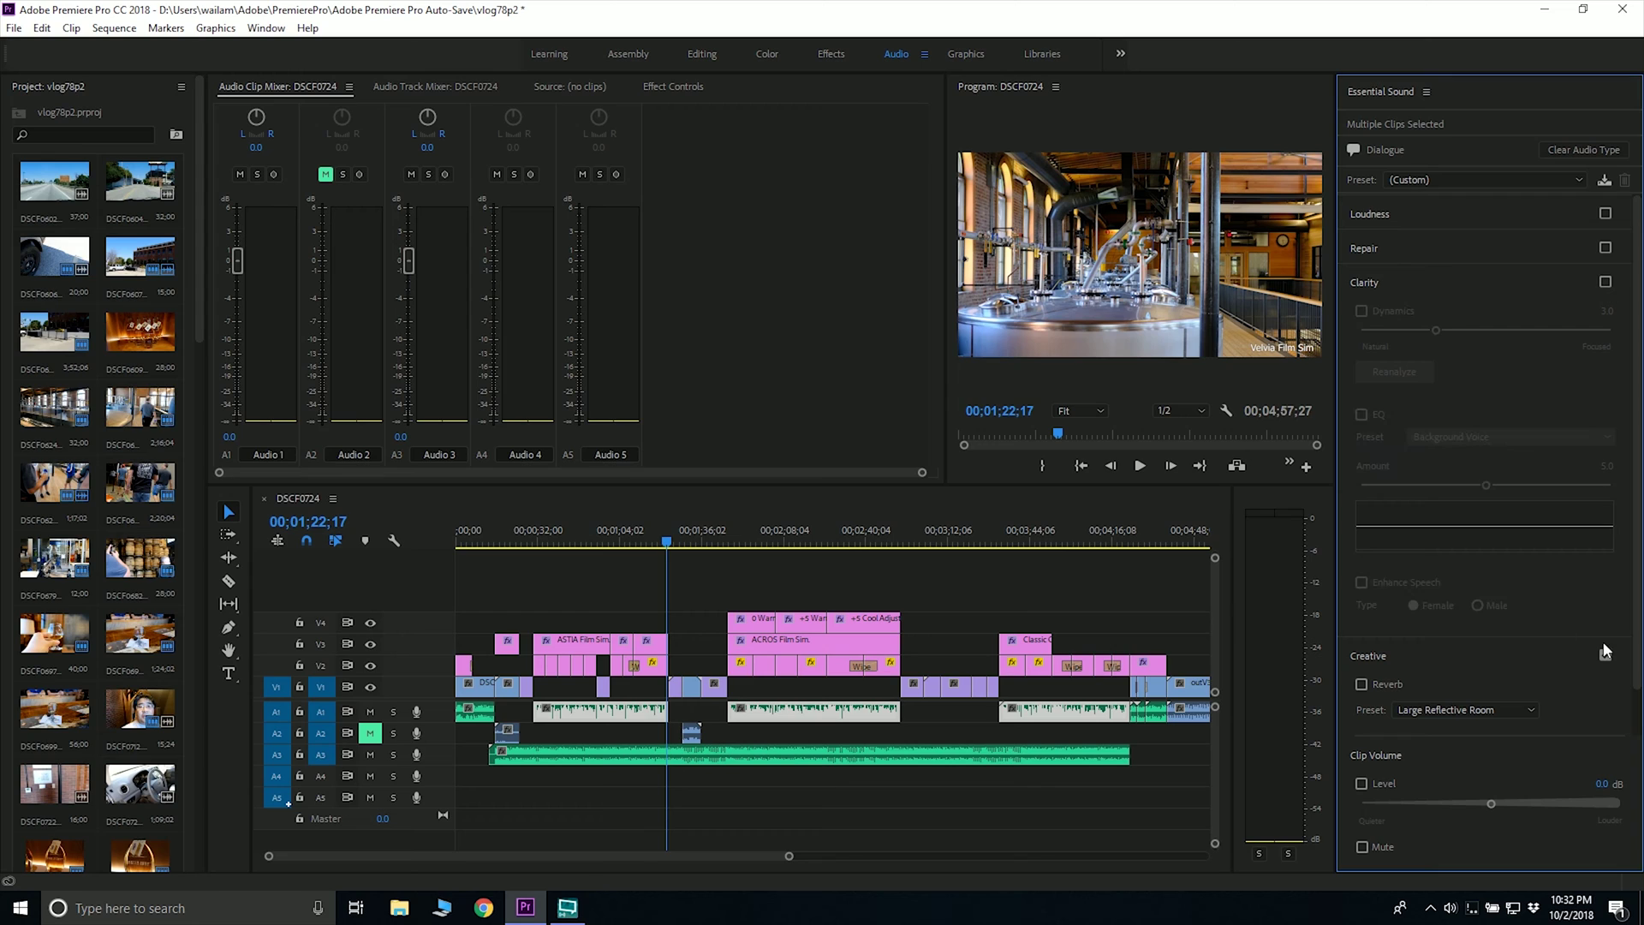
pyautogui.click(838, 803)
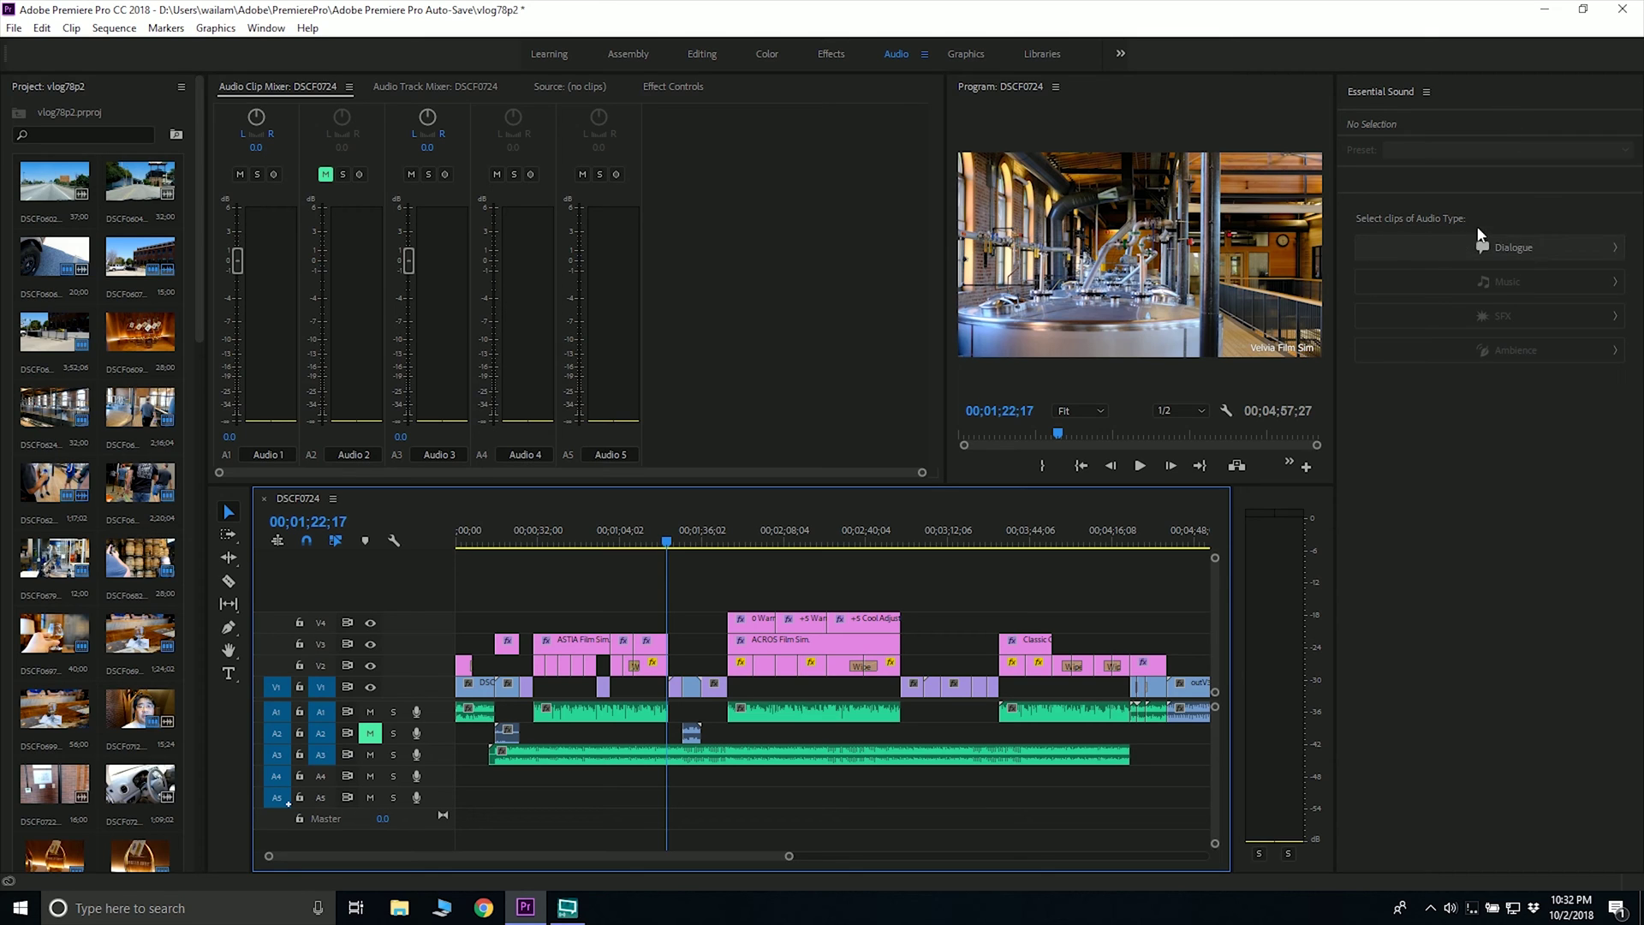
pyautogui.click(1427, 250)
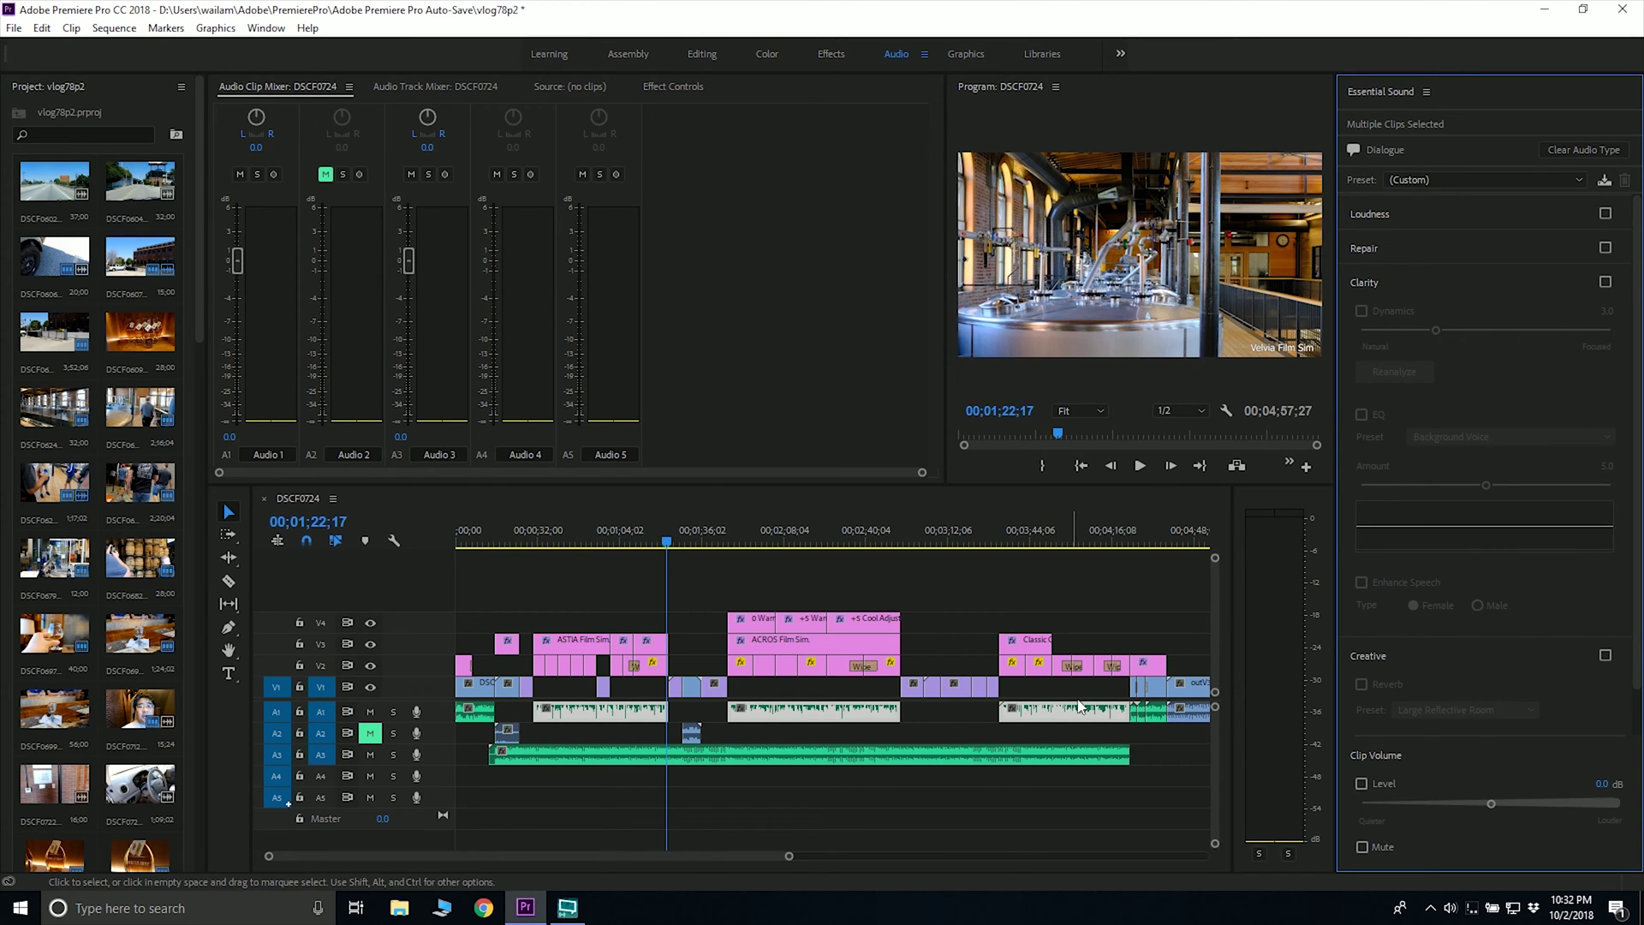
pyautogui.click(938, 809)
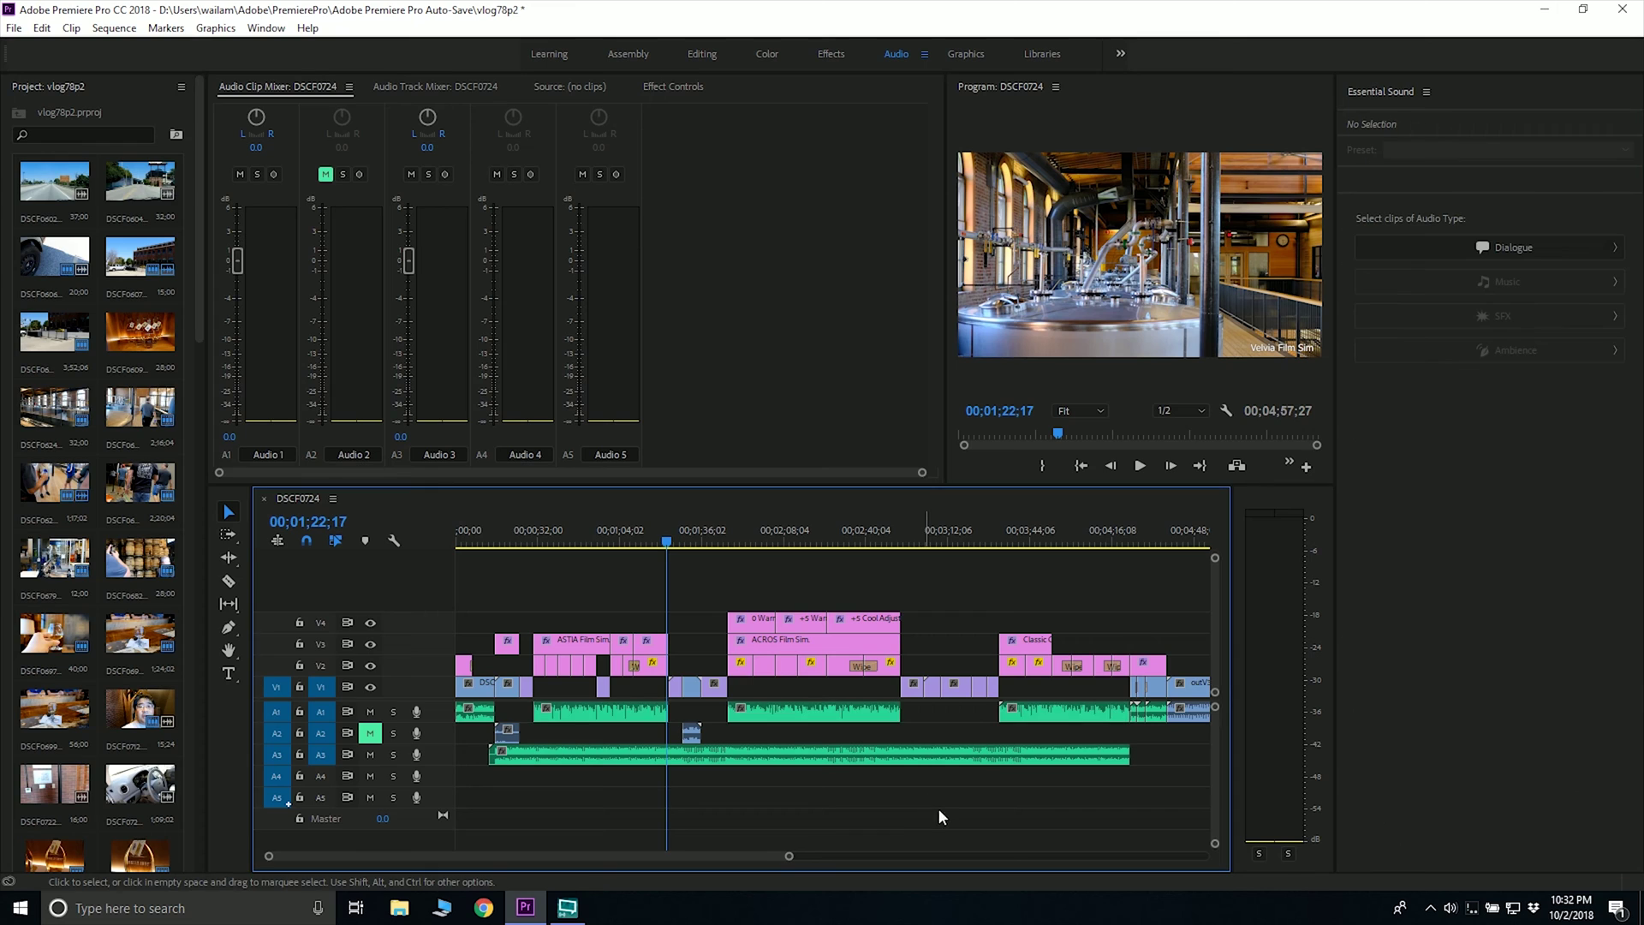
# - Tag the A3 Track 1 clip as Music with the (Default) preset and Ducking enabled
pyautogui.click(932, 760)
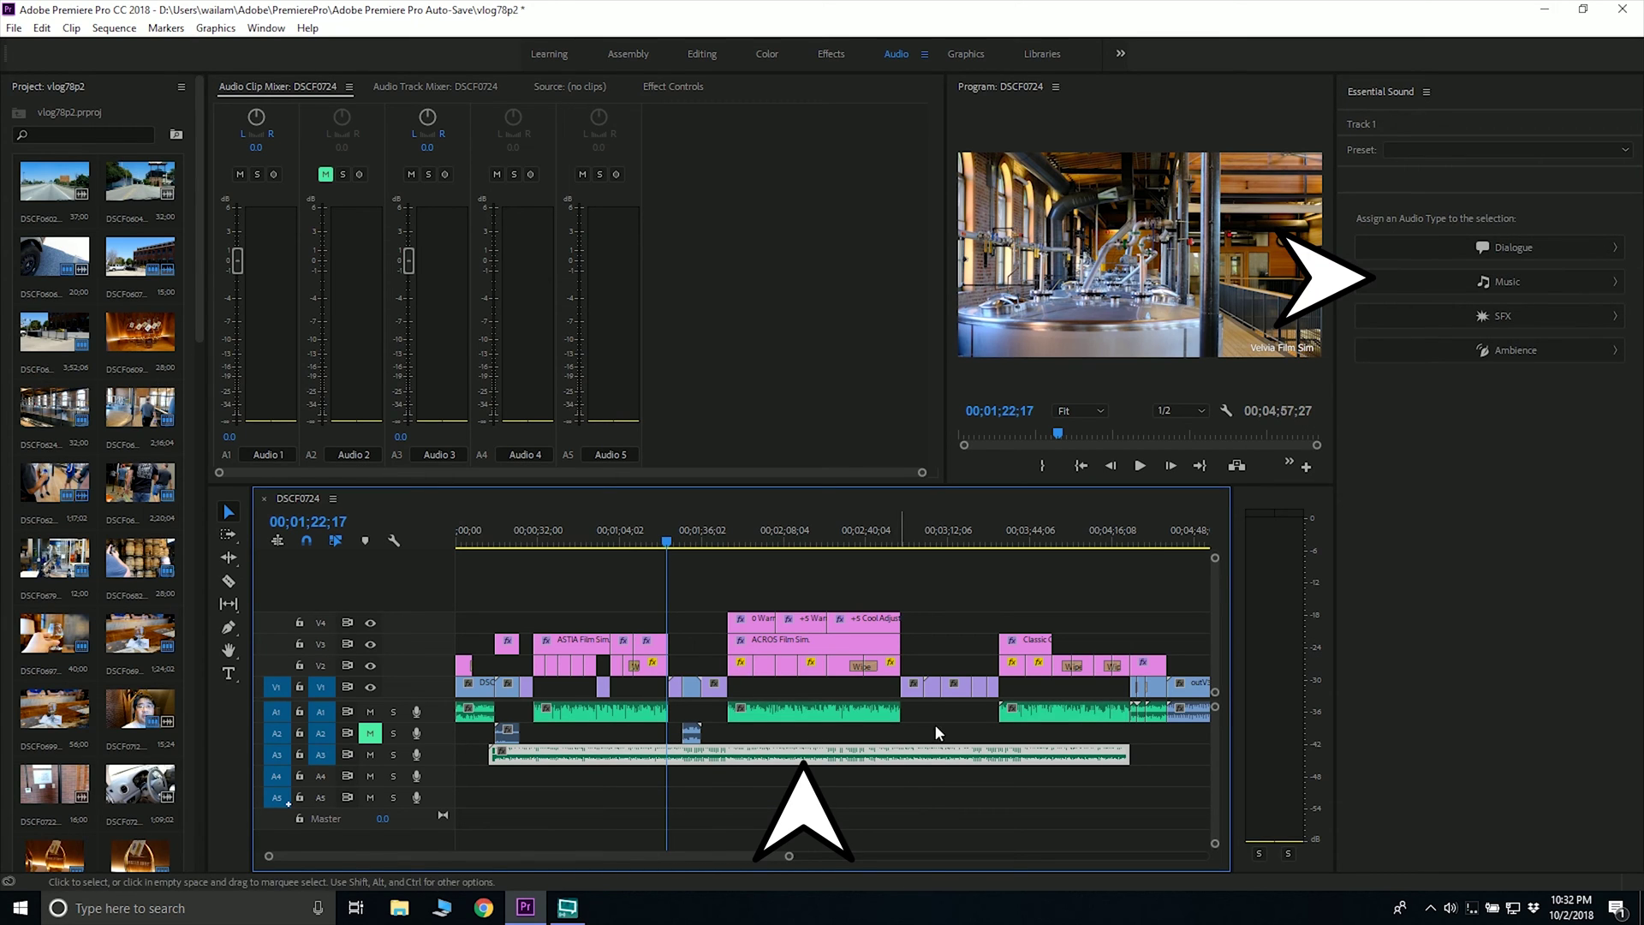
pyautogui.click(1494, 282)
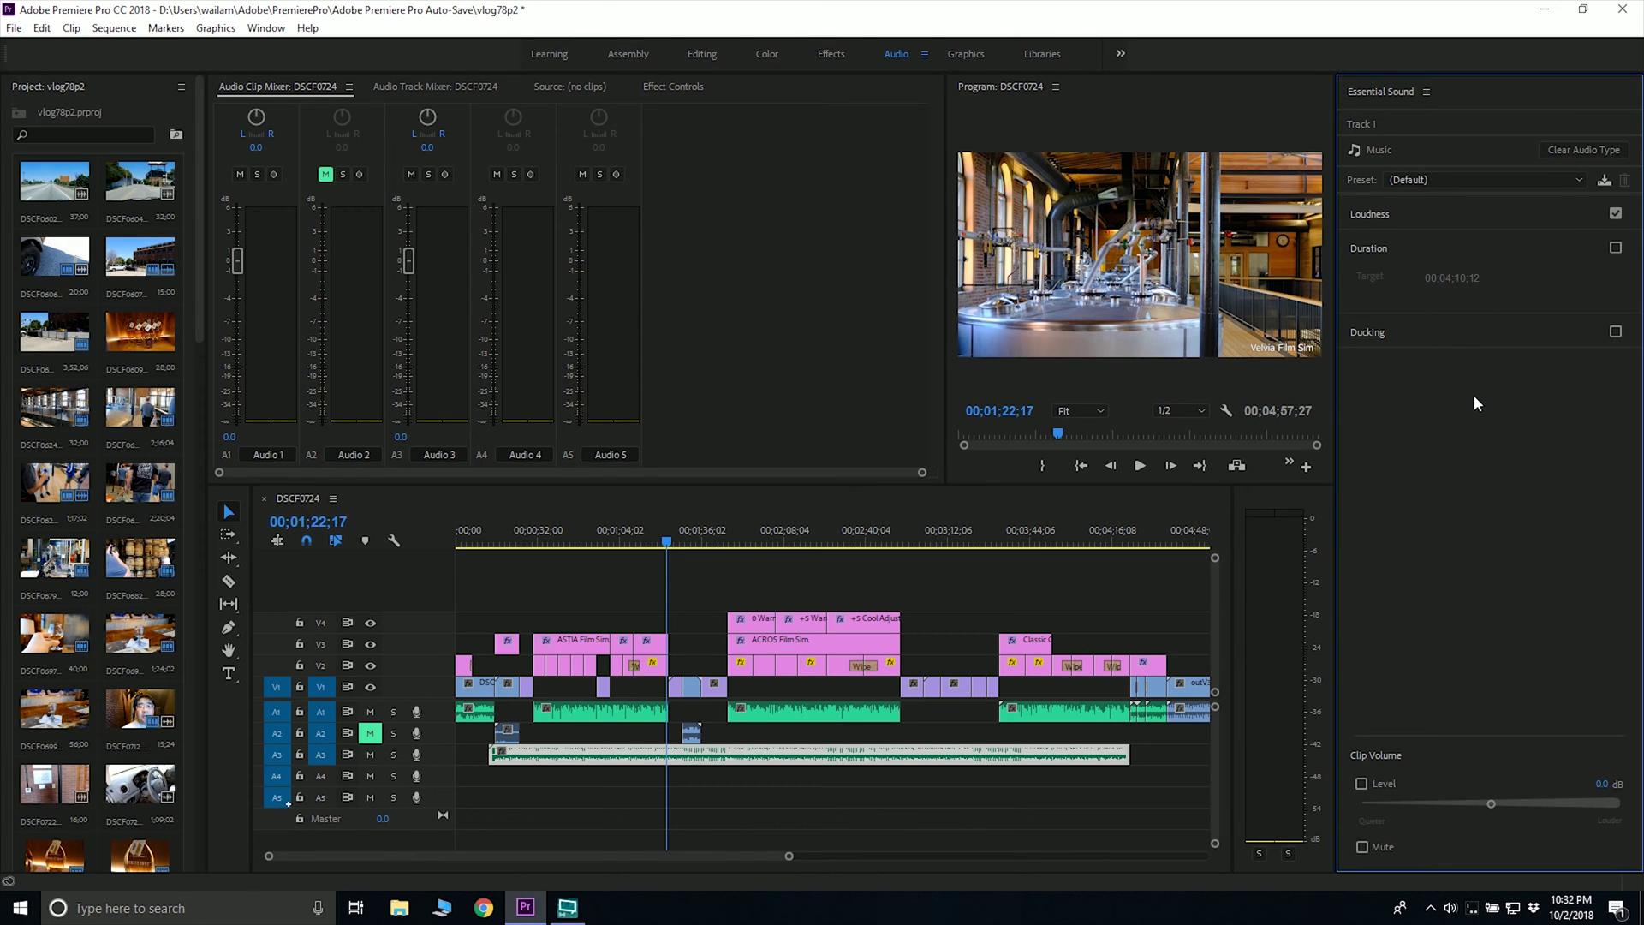
pyautogui.click(1528, 178)
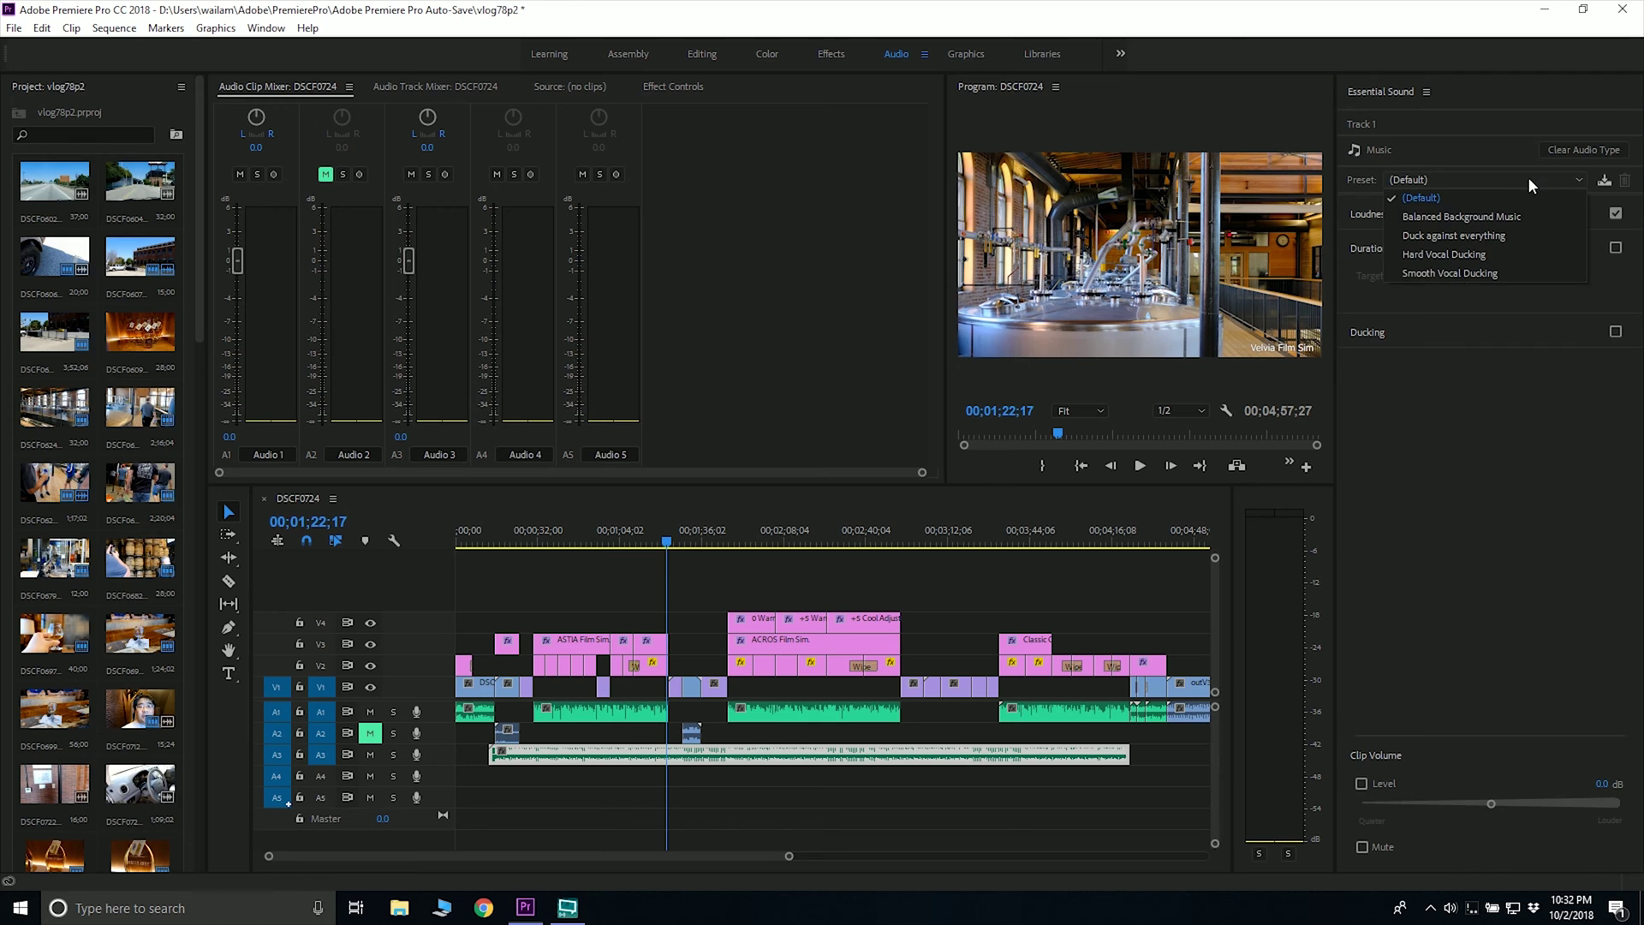
pyautogui.click(1514, 467)
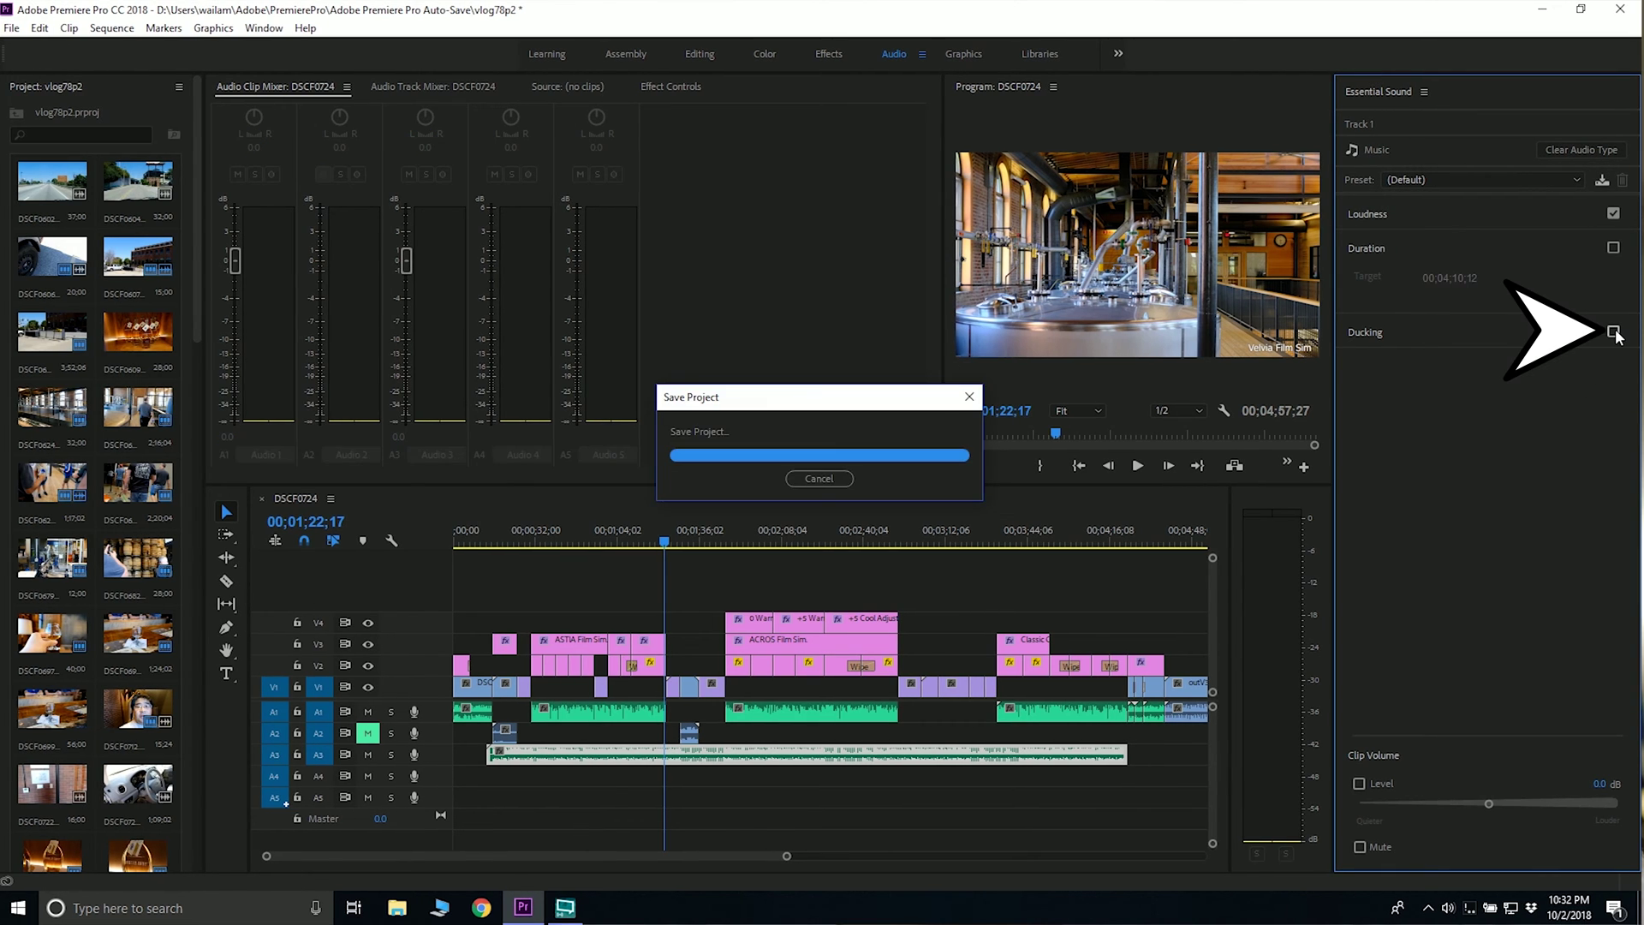
pyautogui.click(1616, 333)
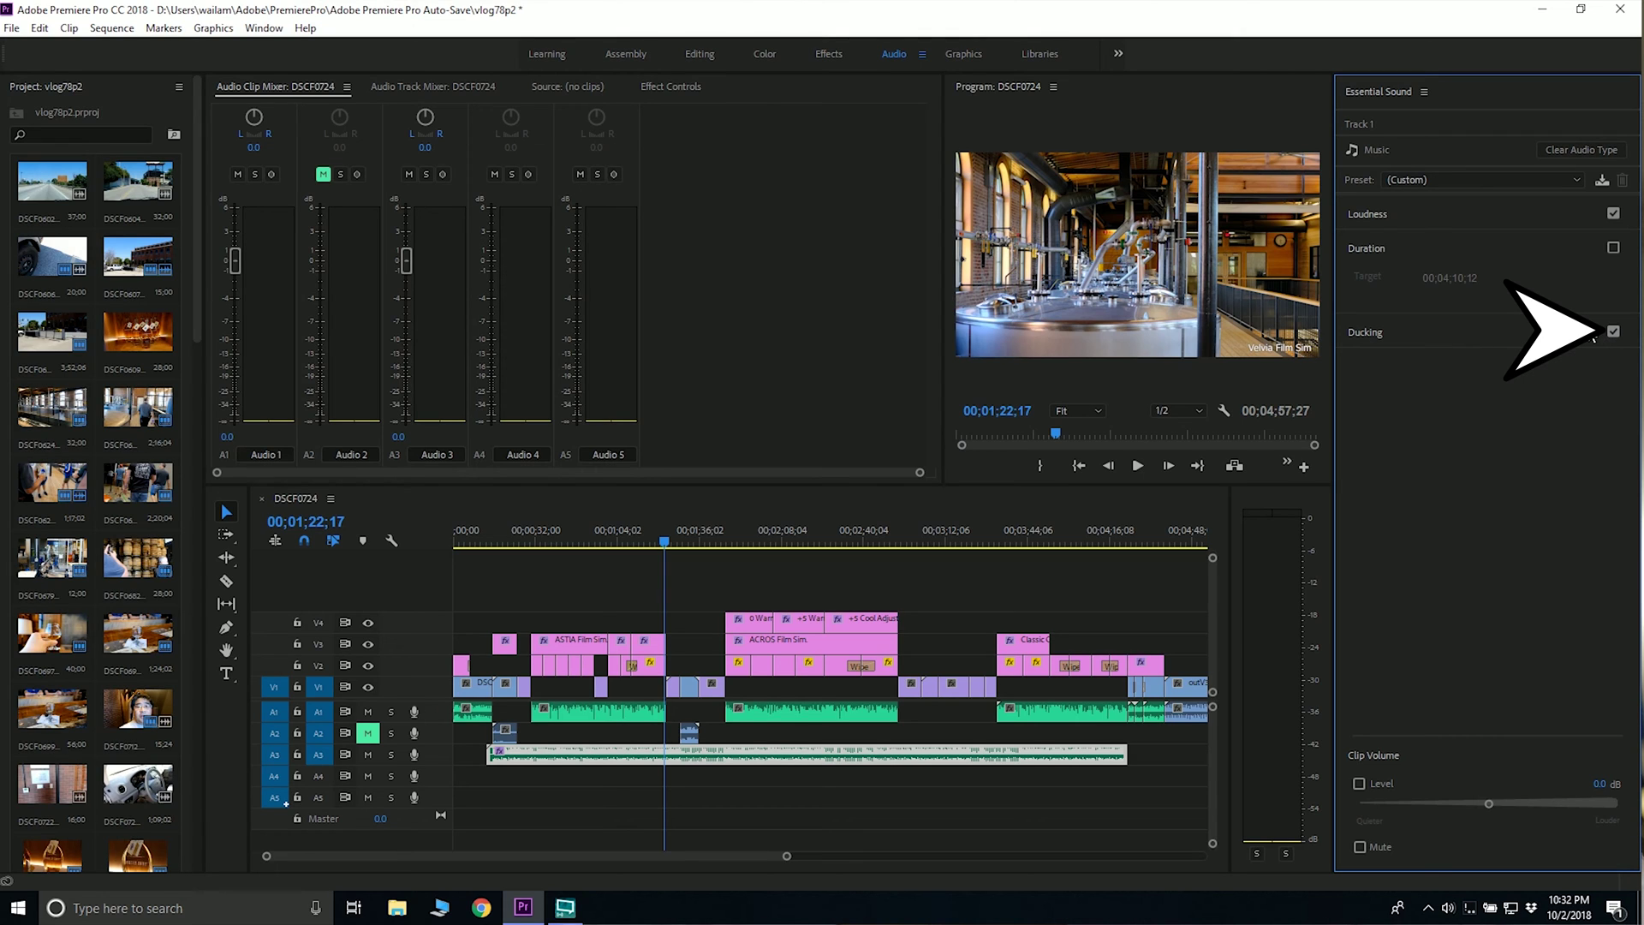
pyautogui.click(1359, 331)
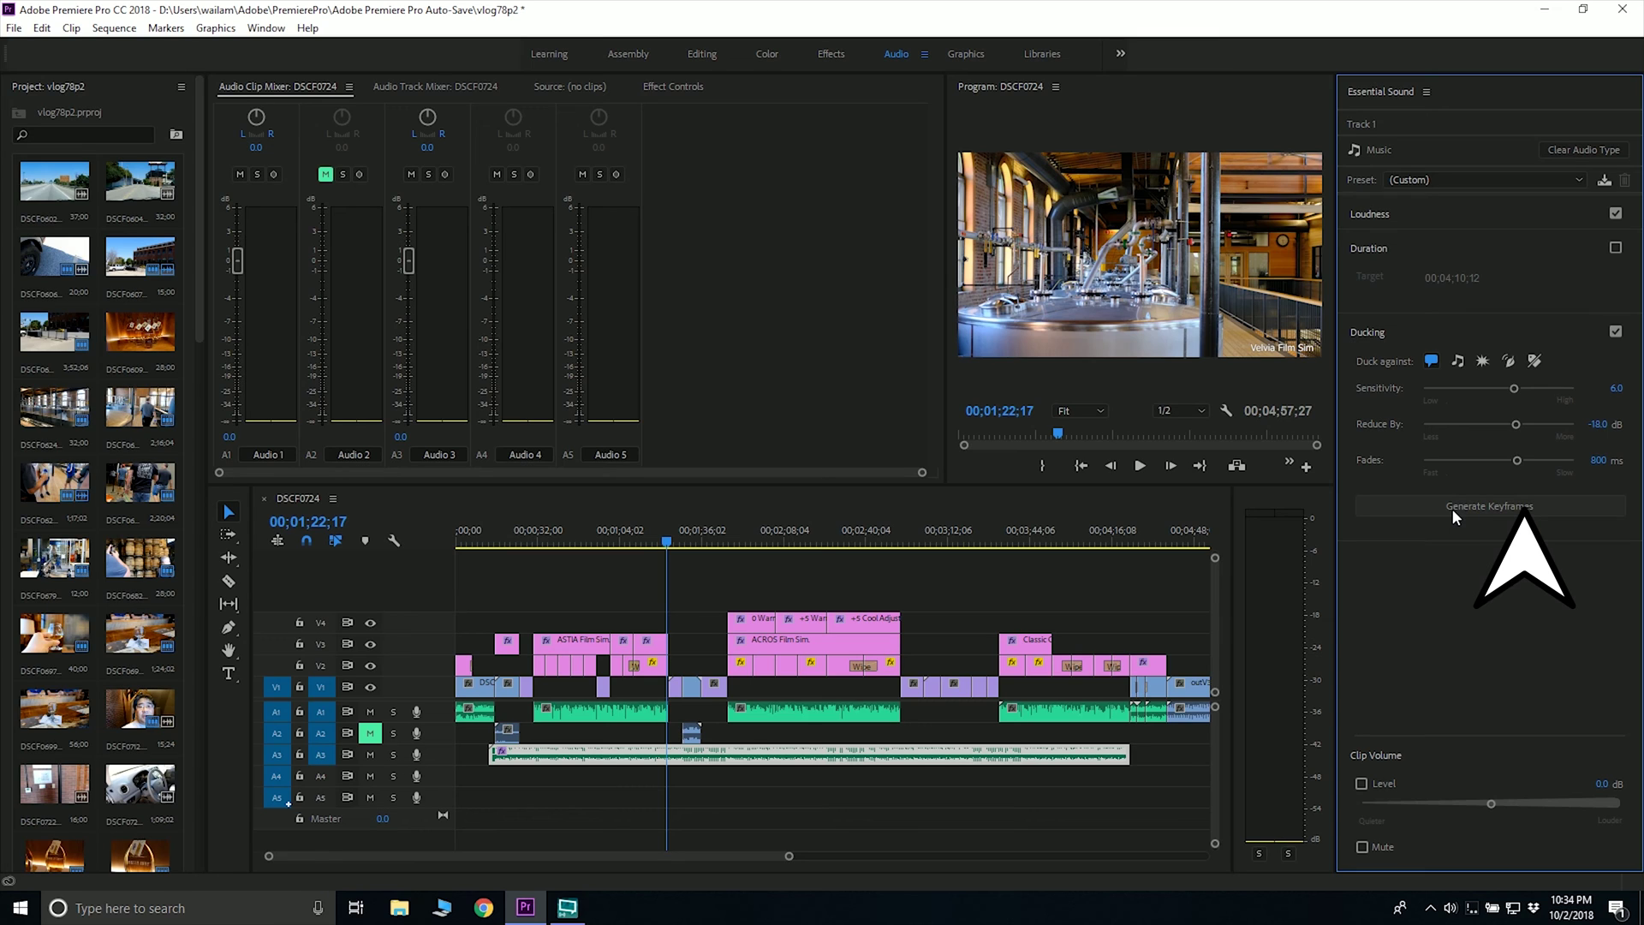
# - Generate ducking keyframes on the music and play from about 00;00;28;12 to hear the dip
pyautogui.click(1416, 506)
pyautogui.click(529, 543)
pyautogui.press('space')
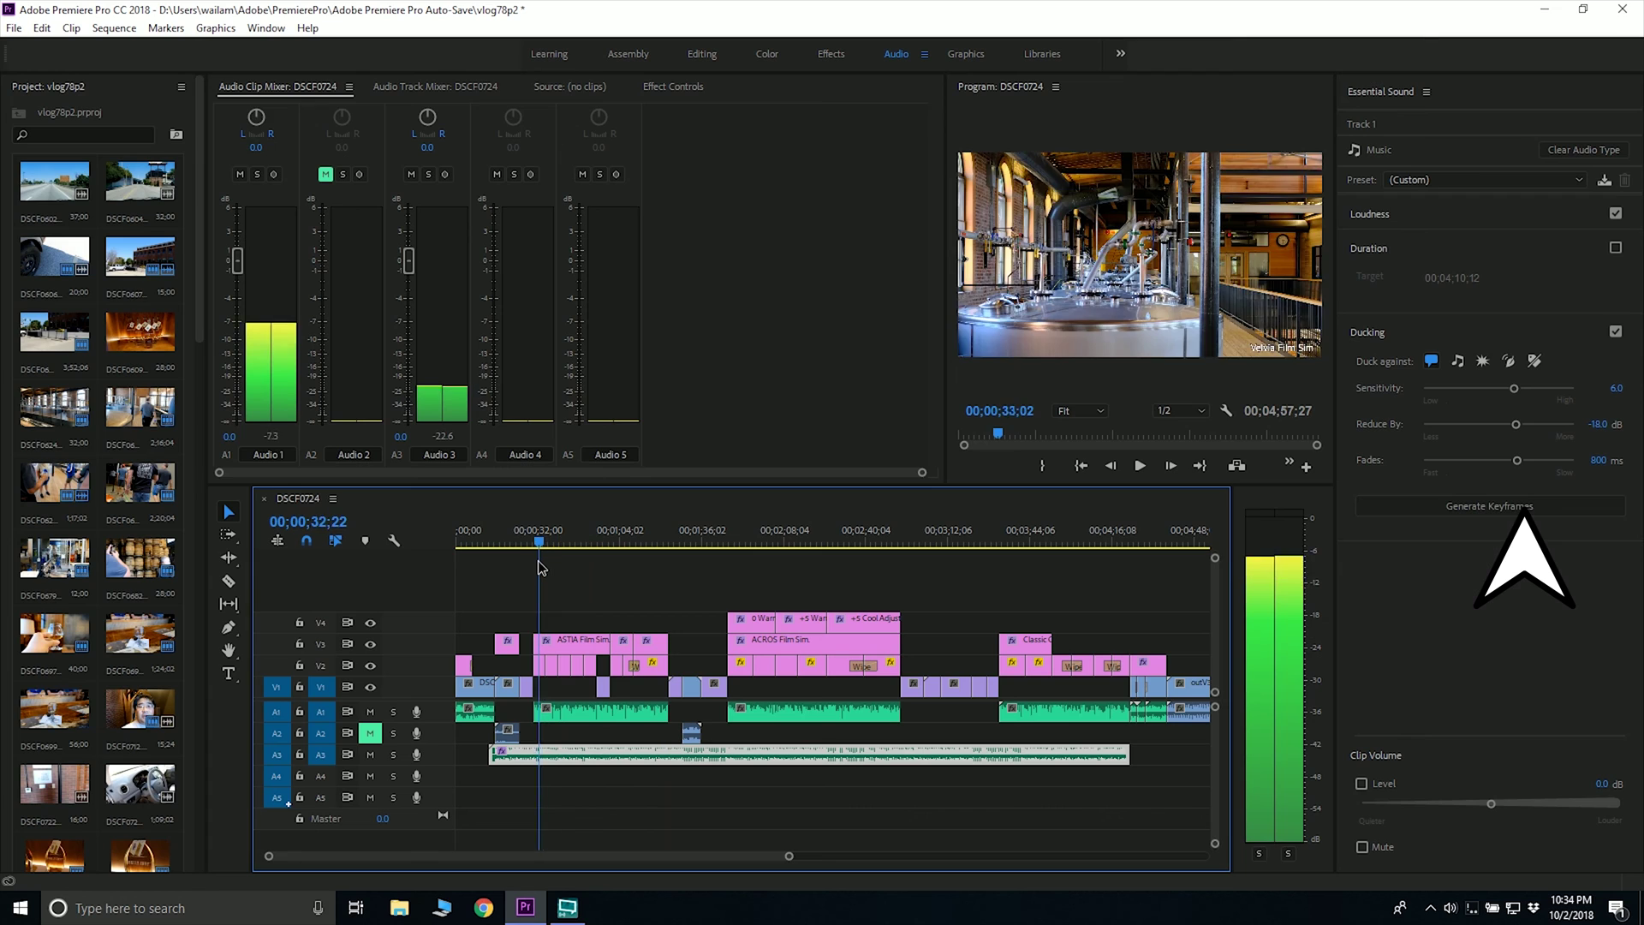
pyautogui.press('space')
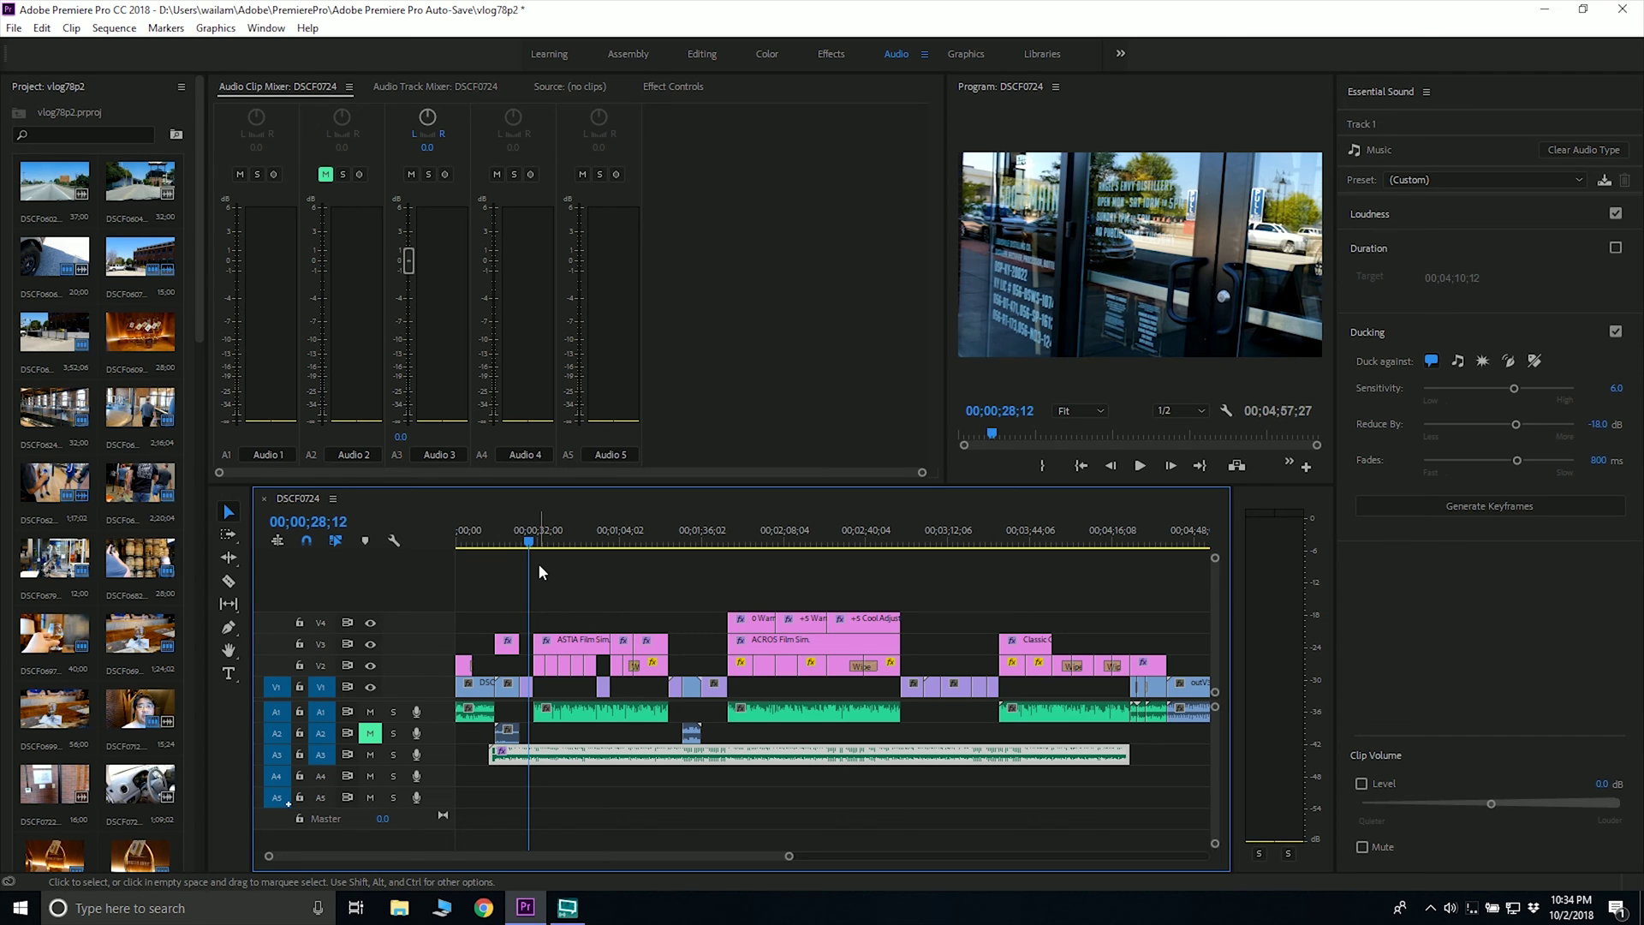
pyautogui.press('space')
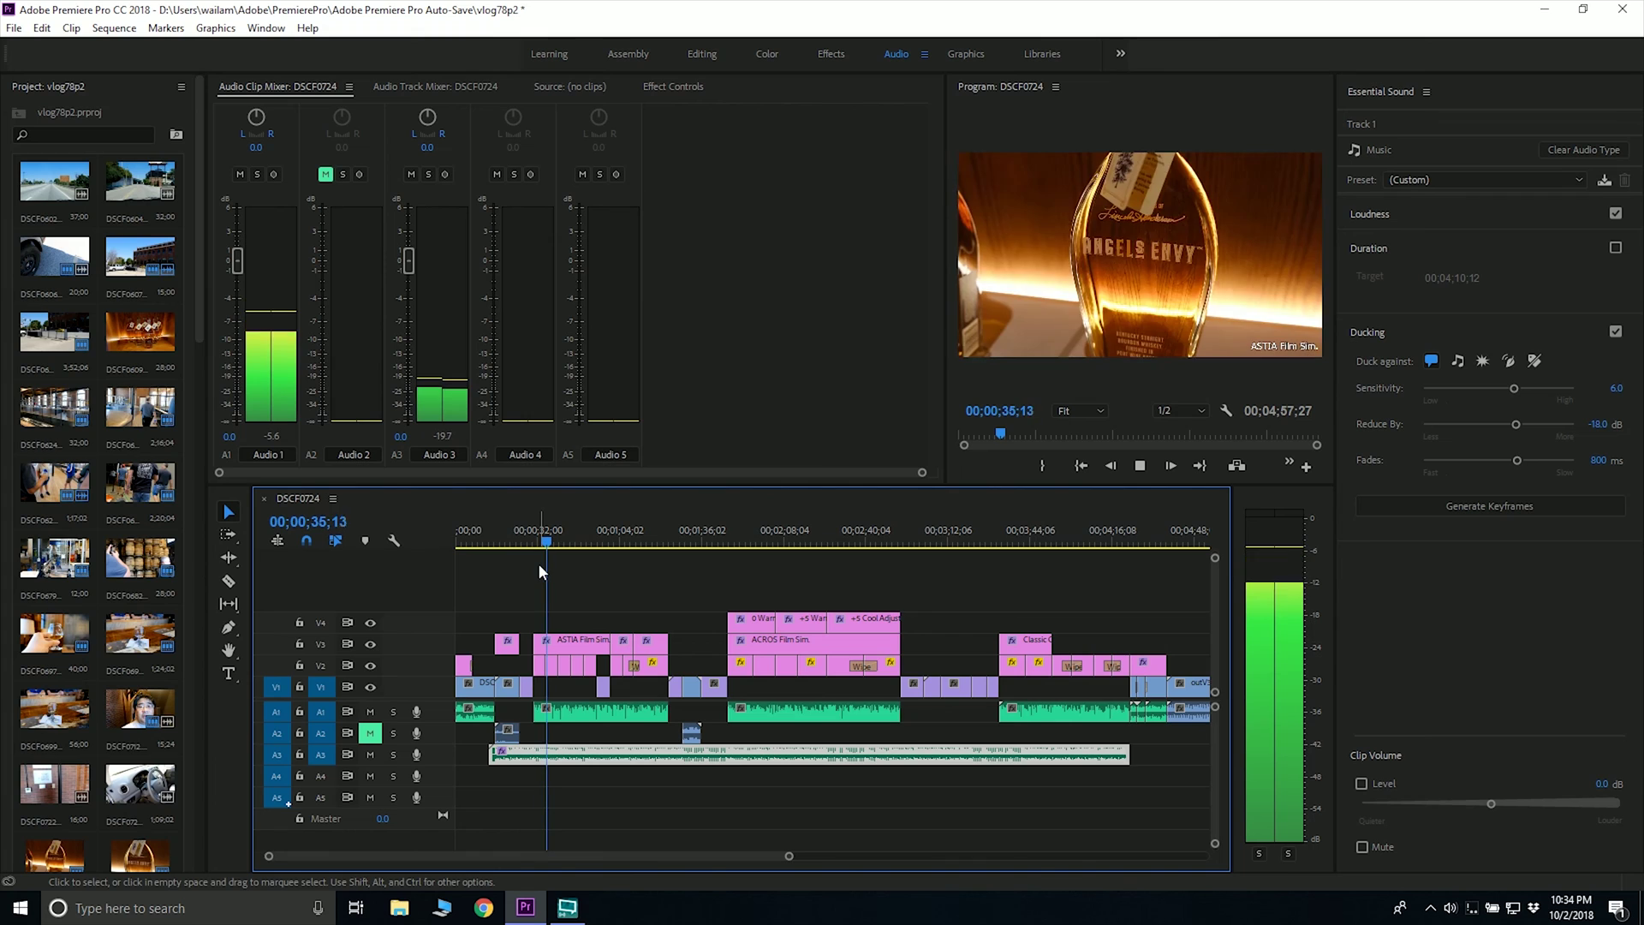
pyautogui.press('space')
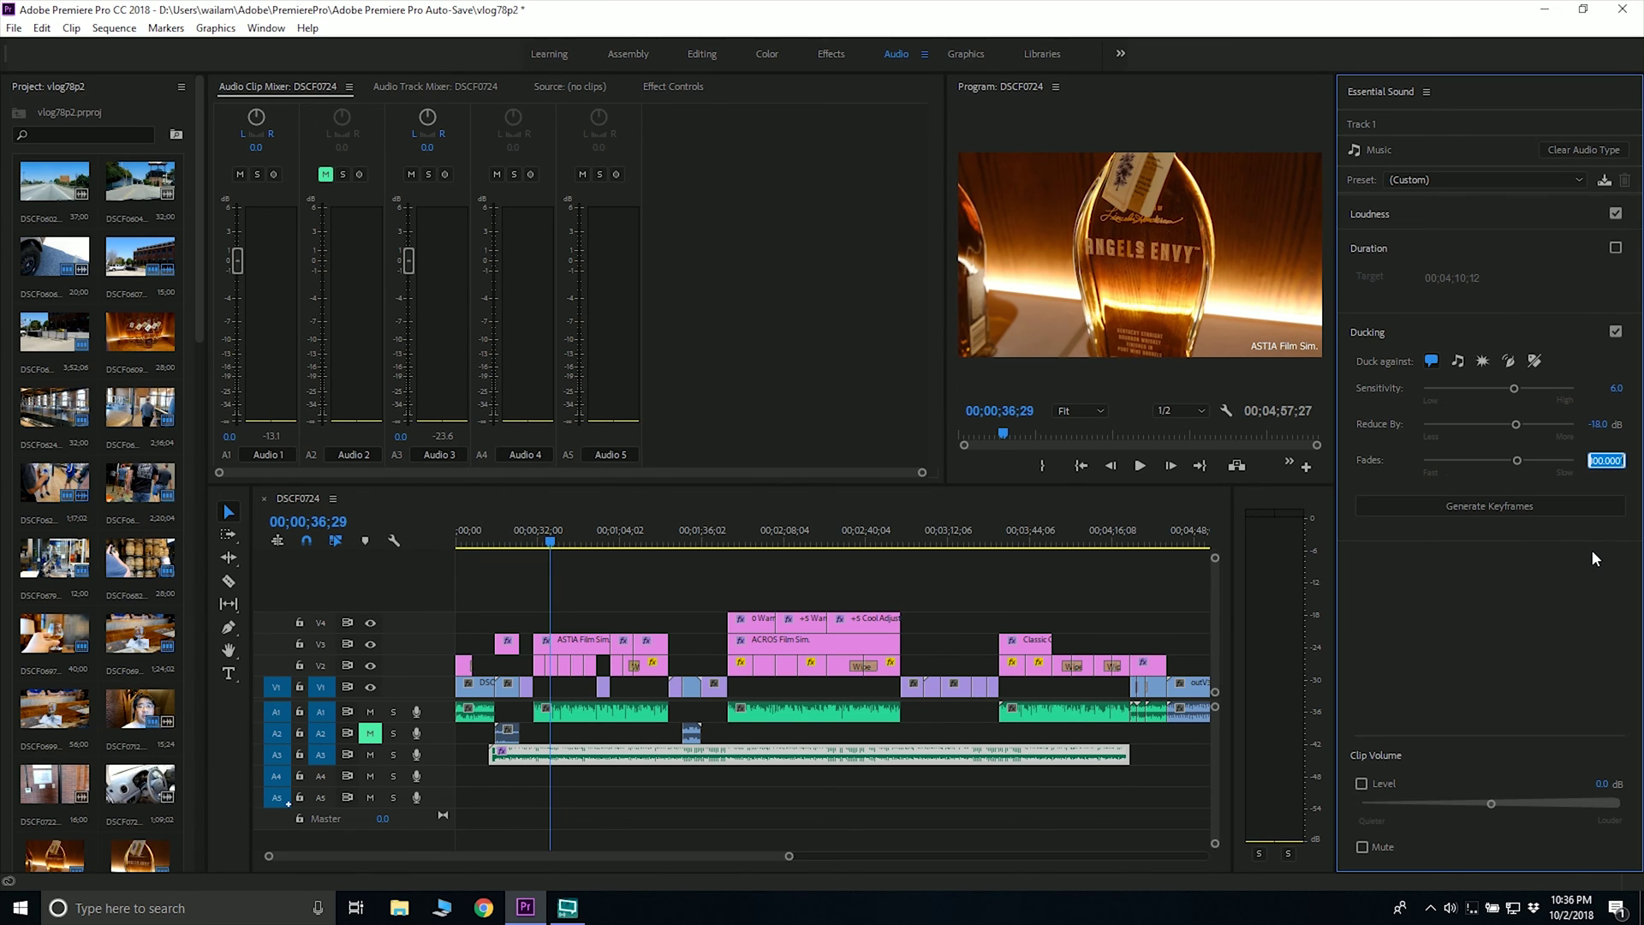
# - Change the ducking Fades from 800 ms to 100 ms
pyautogui.write('100')
pyautogui.press('Return')
pyautogui.click(1598, 461)
pyautogui.write('100')
pyautogui.press('Return')
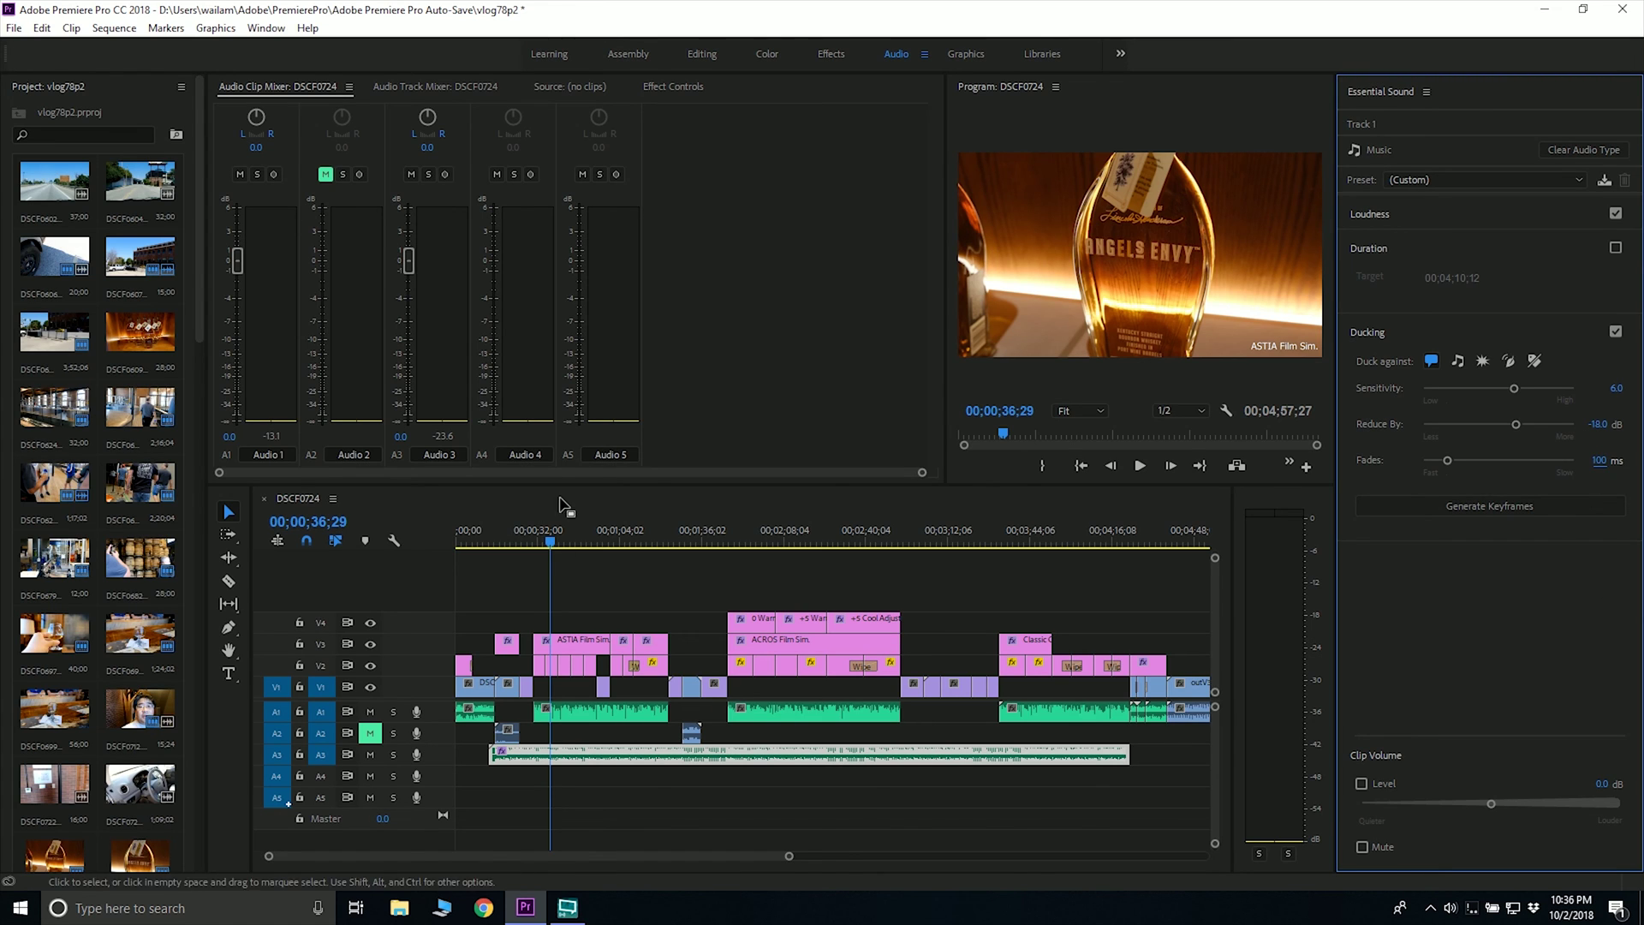
# - Replay the section from about 00;00;28;12 to hear the shorter fades
pyautogui.moveTo(553, 541); pyautogui.dragTo(529, 541)
pyautogui.press('space')
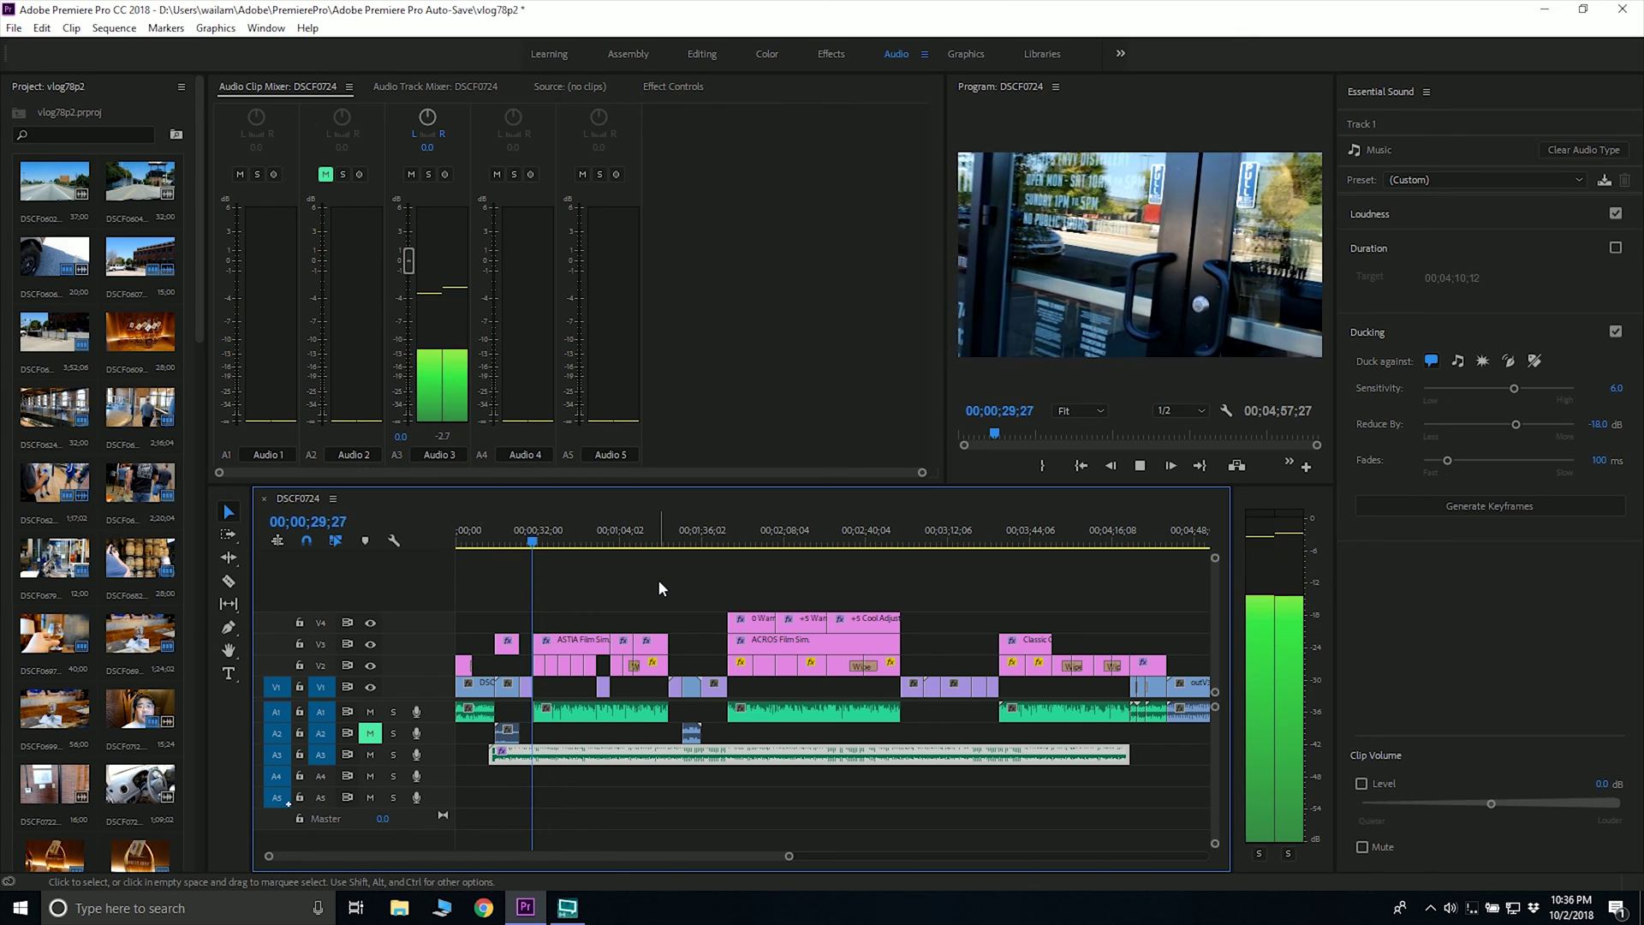
pyautogui.press('space')
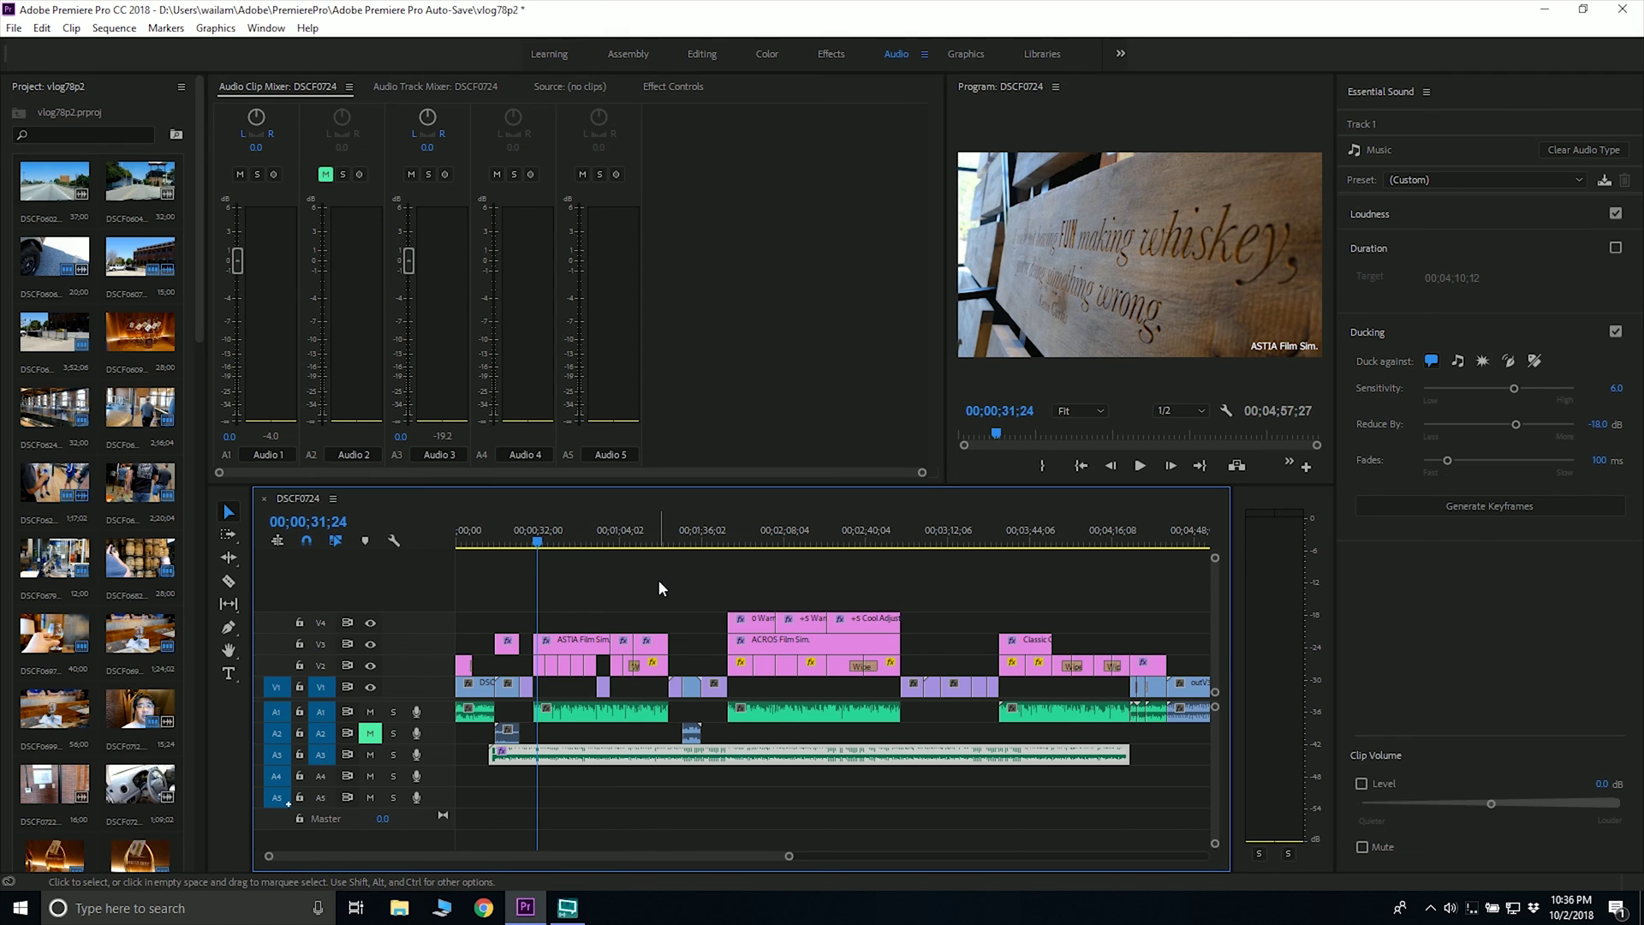
# - Place the playhead at 00;01;25;13
pyautogui.click(676, 555)
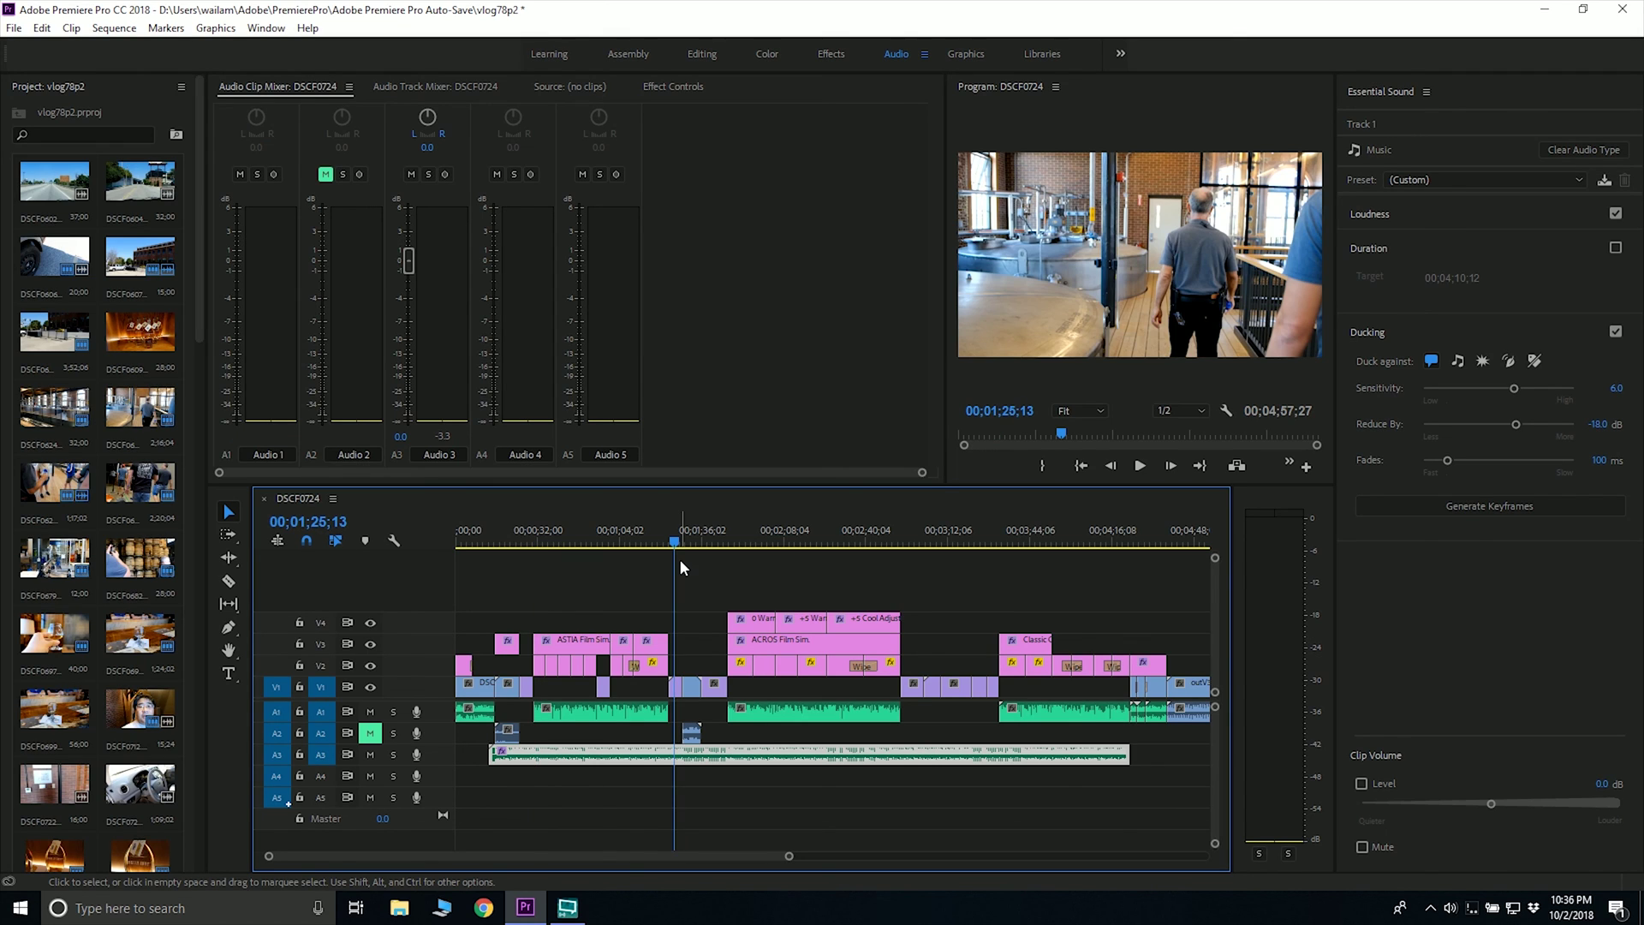